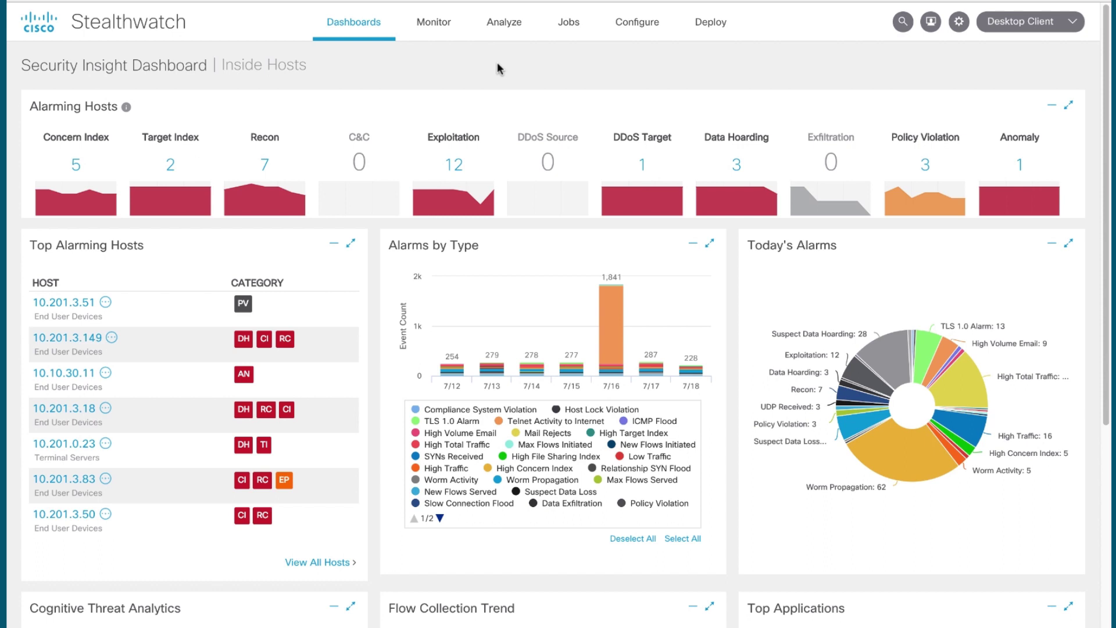
- Refresh Top Alarming Hosts and open the host report for 10.201.3.149
{"action": "left_click", "coordinate": [333, 244]}
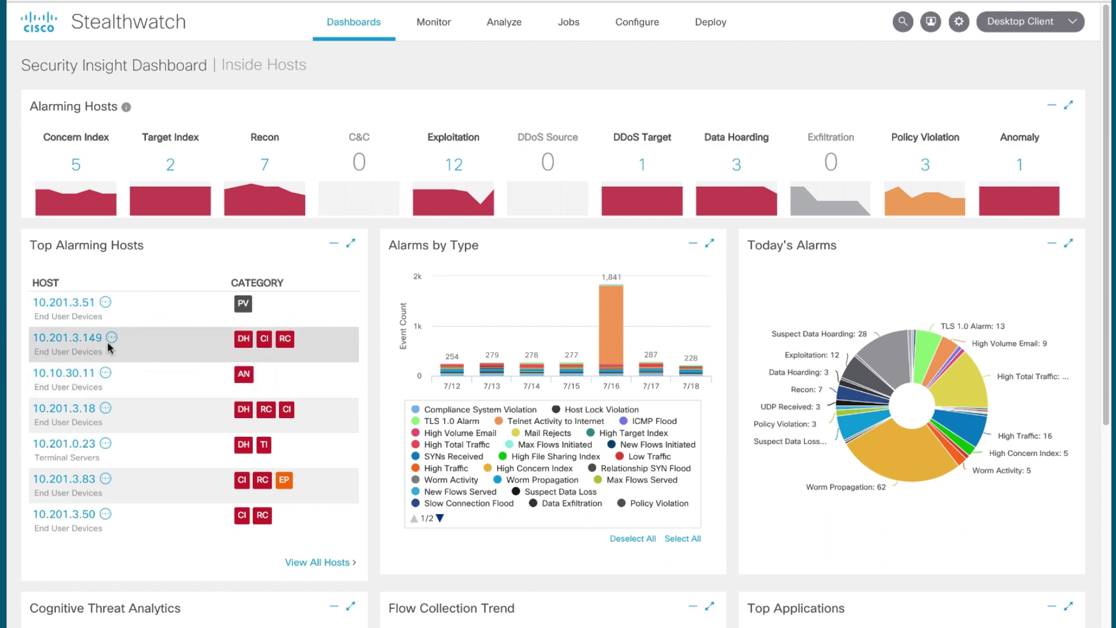
{"action": "left_click", "coordinate": [77, 342]}
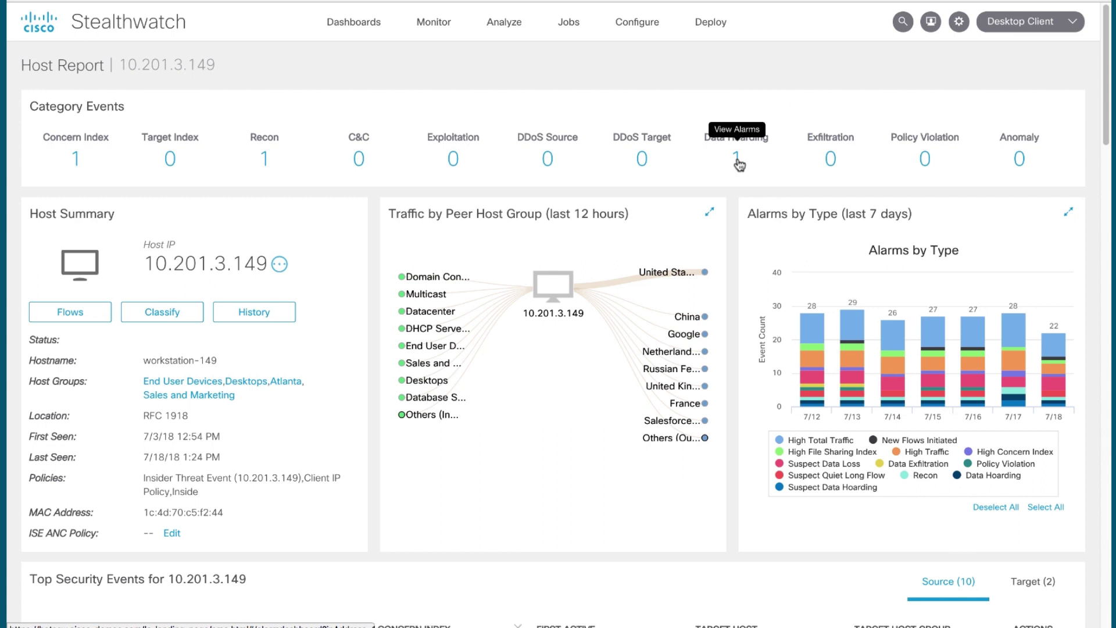
- List the Data Hoarding alarm's security events and expand the Suspect Data Hoarding details
{"action": "left_click", "coordinate": [737, 160]}
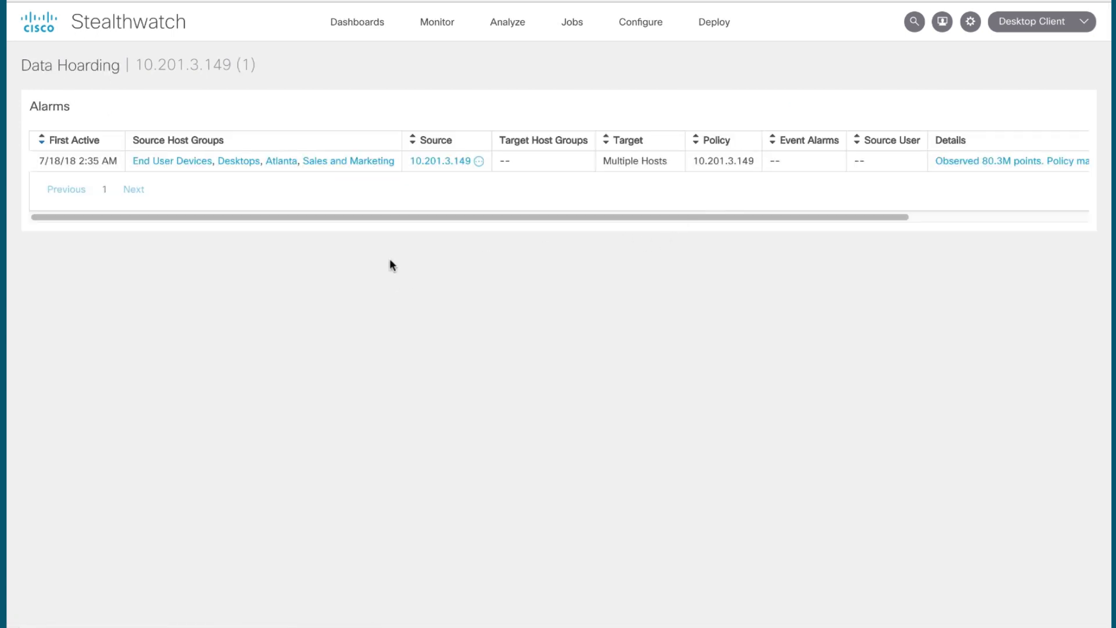
{"action": "left_click_drag", "start_coordinate": [360, 220], "coordinate": [641, 210]}
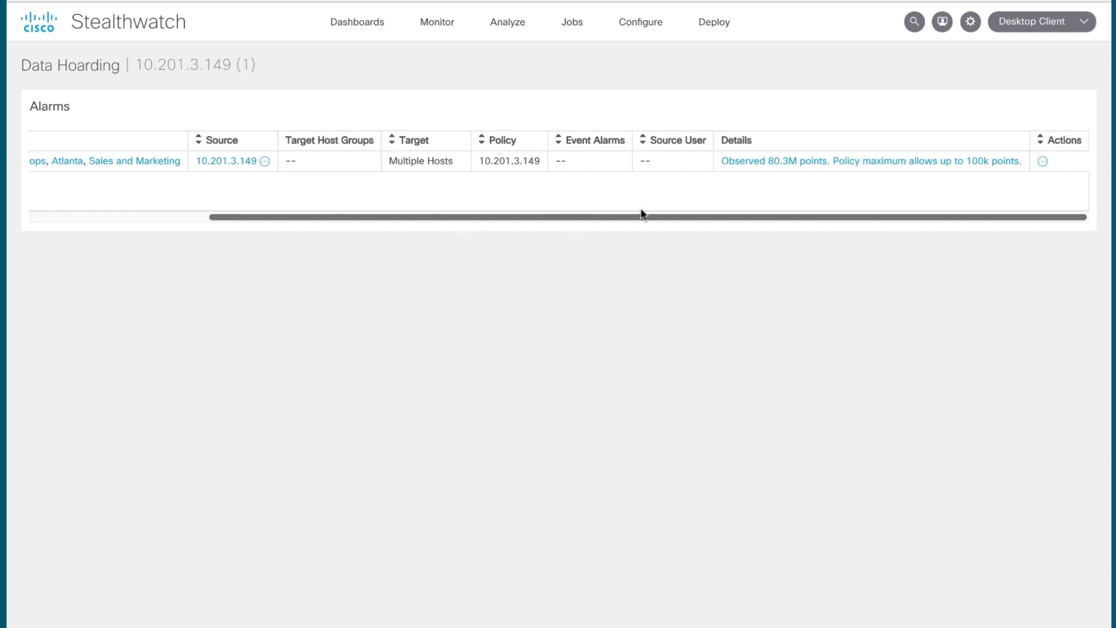
{"action": "left_click", "coordinate": [800, 165]}
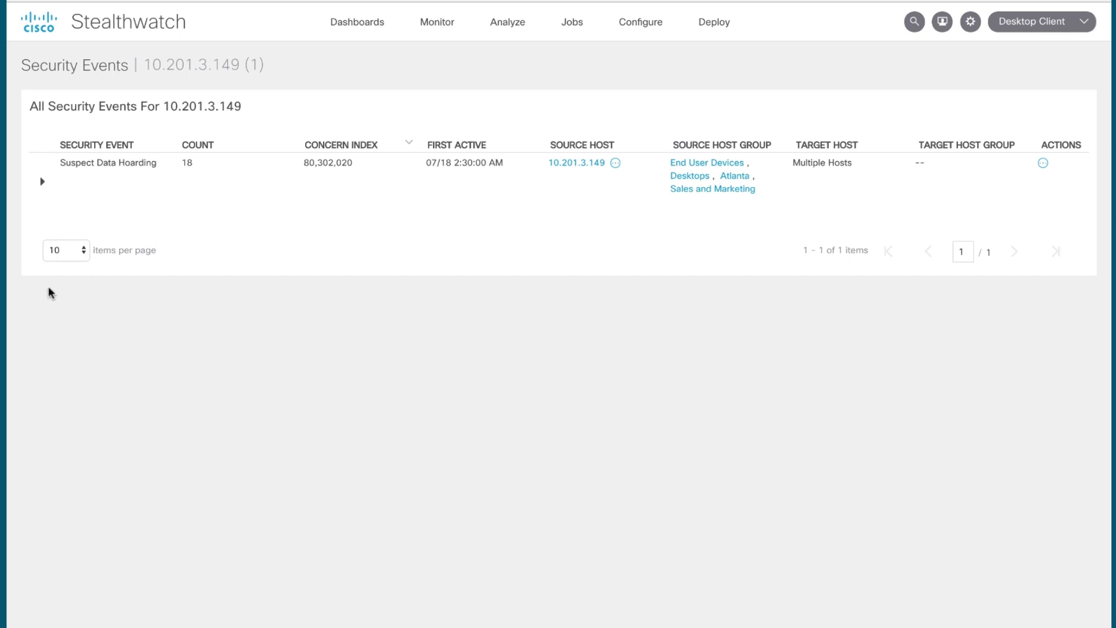
{"action": "left_click", "coordinate": [42, 185]}
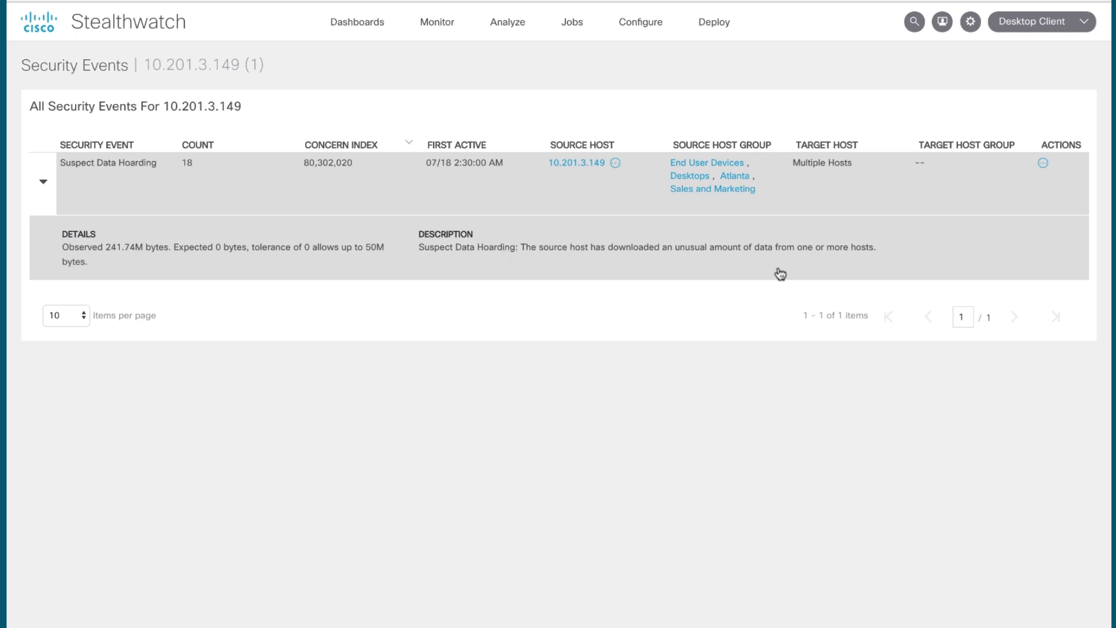
- Tune the Suspect Data Hoarding event to show 10.201.3.149's effective policy for it
{"action": "left_click", "coordinate": [1043, 166]}
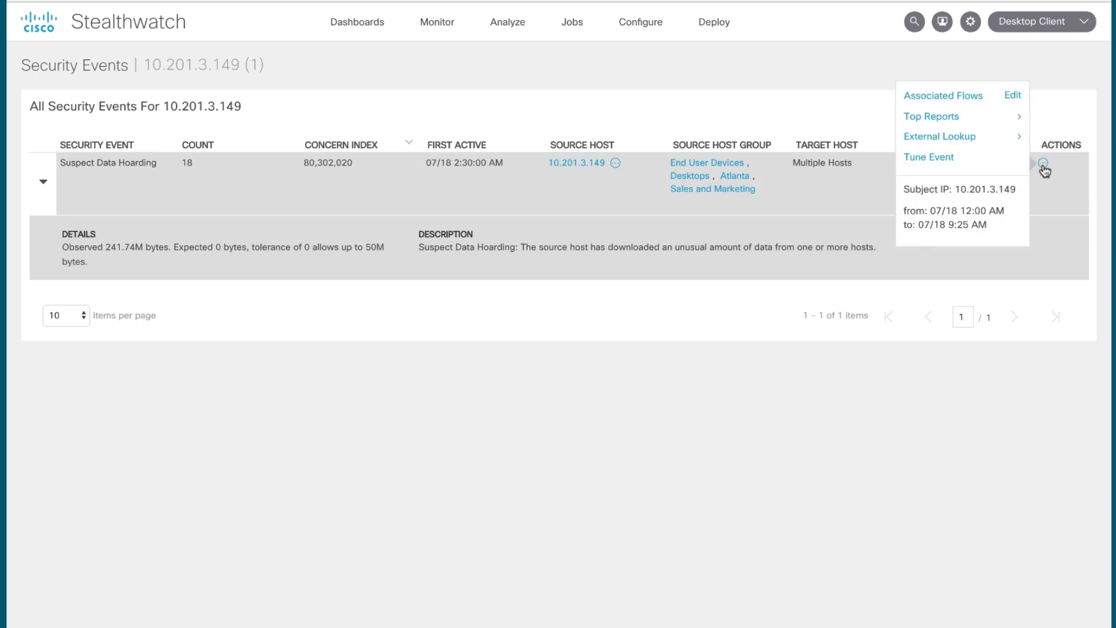
{"action": "left_click", "coordinate": [986, 161]}
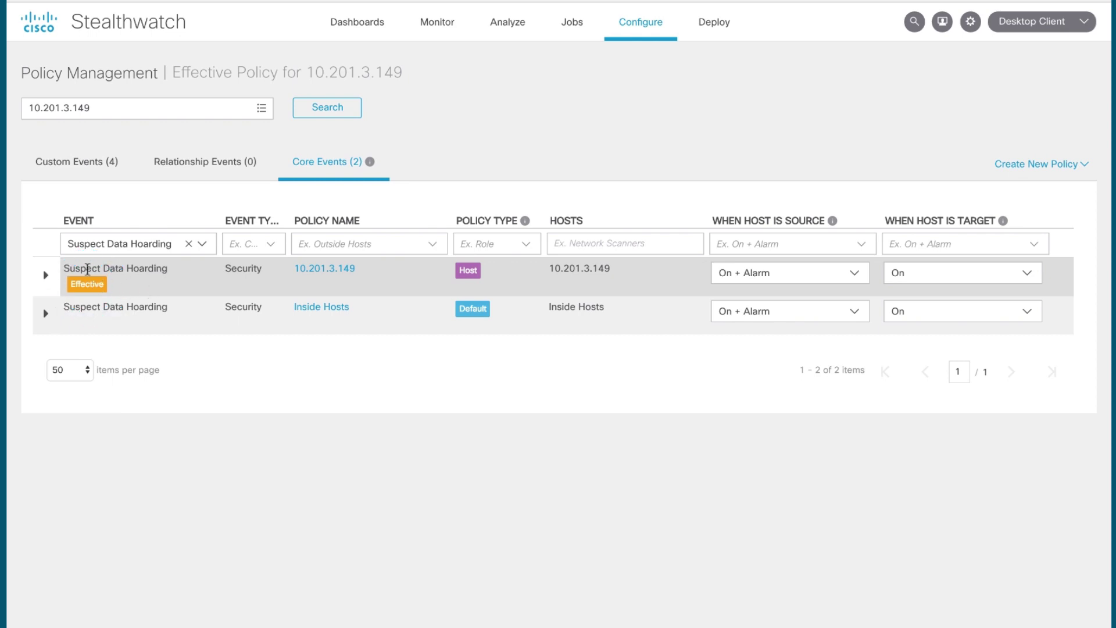
{"action": "left_click", "coordinate": [46, 275]}
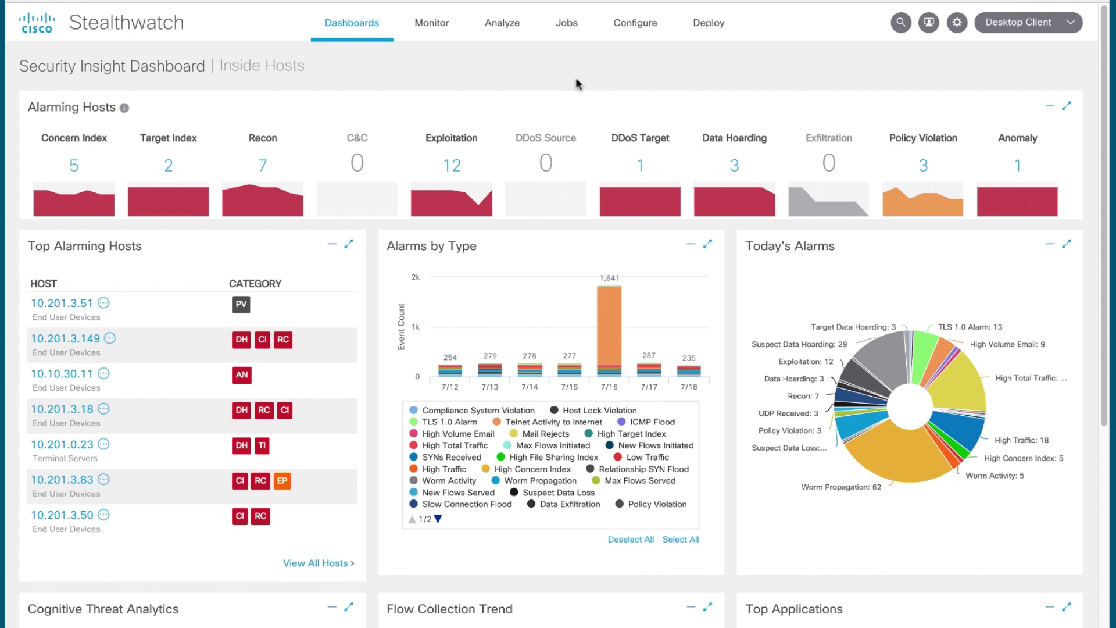
- Go to Policy Management's custom security events list and view the new-policy options
{"action": "left_click", "coordinate": [641, 34]}
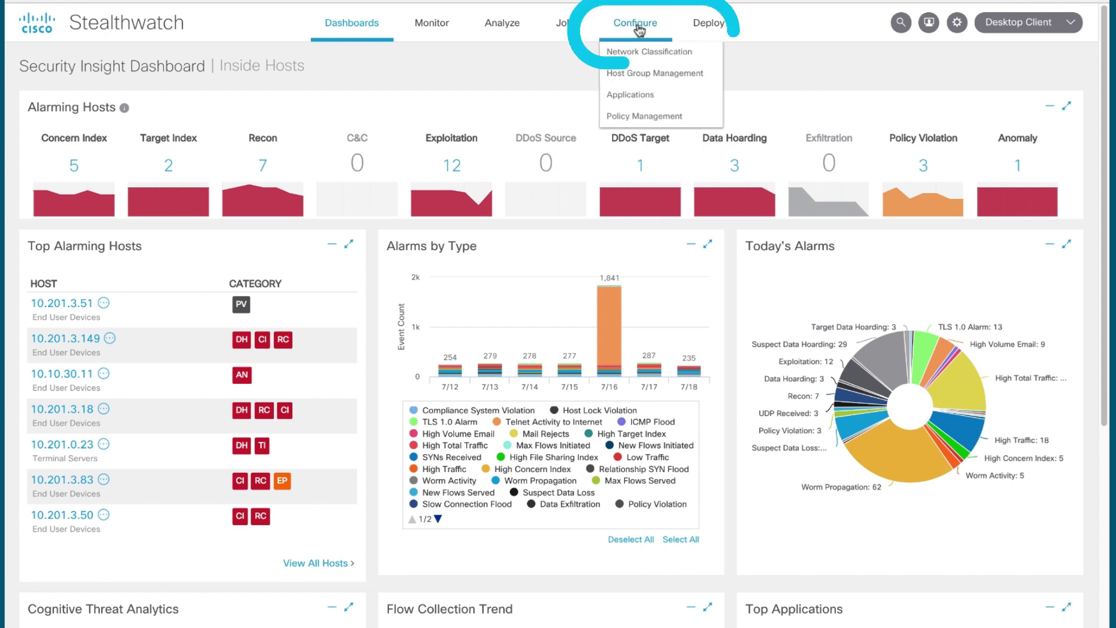
{"action": "left_click", "coordinate": [644, 116]}
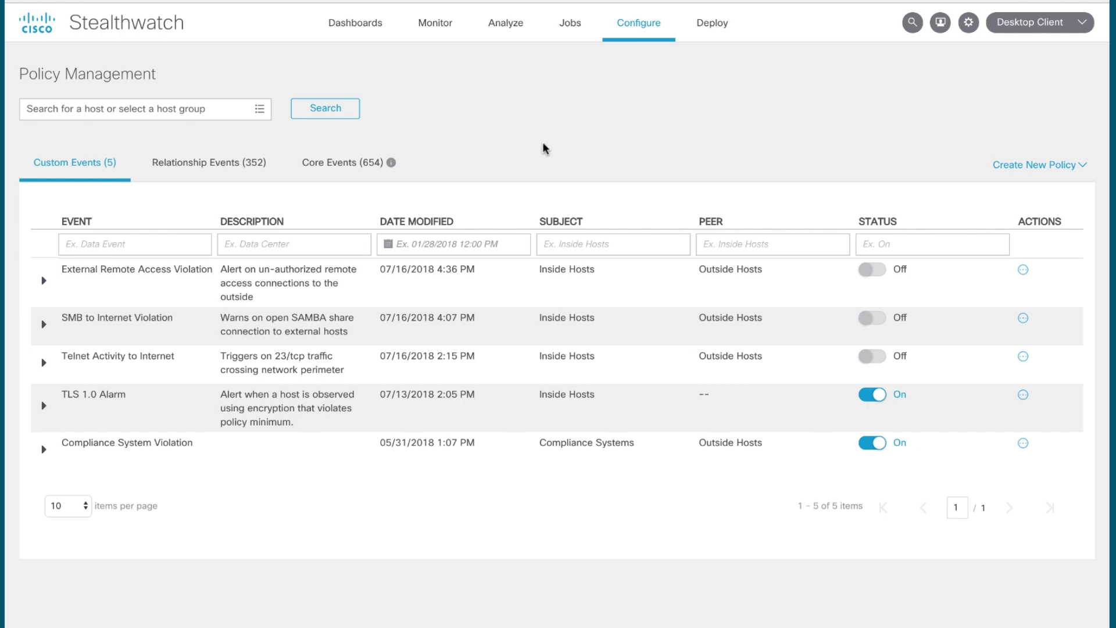
{"action": "left_click", "coordinate": [1020, 166]}
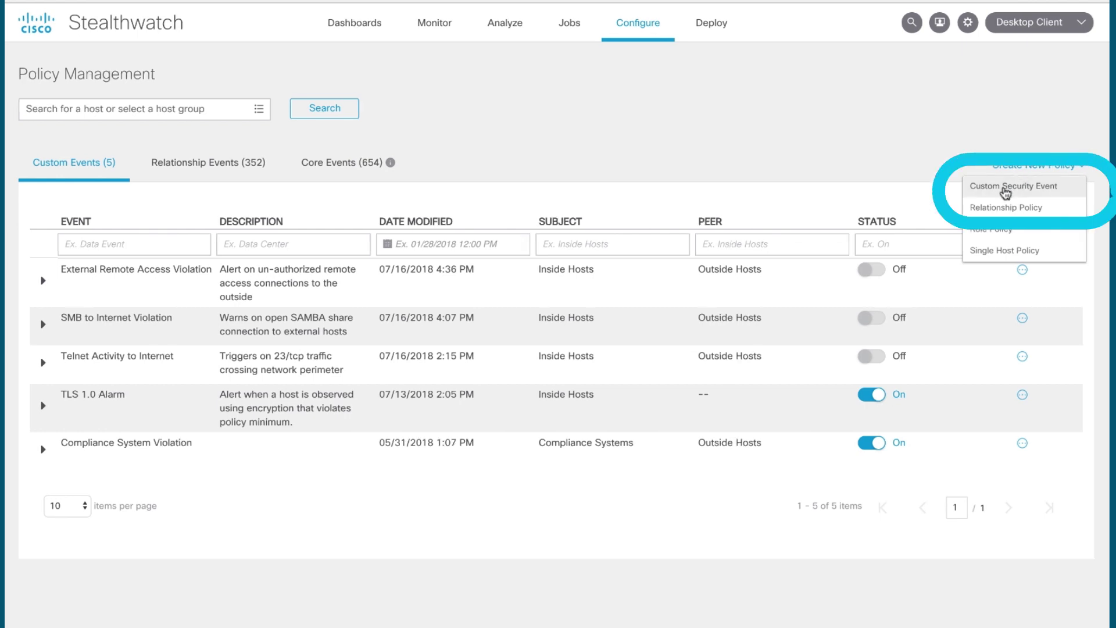
- Create custom event 'Engineering Comms to Compliance via TLS 1.0', described 'Prohibited comm type to Compliance'
{"action": "left_click", "coordinate": [1005, 187]}
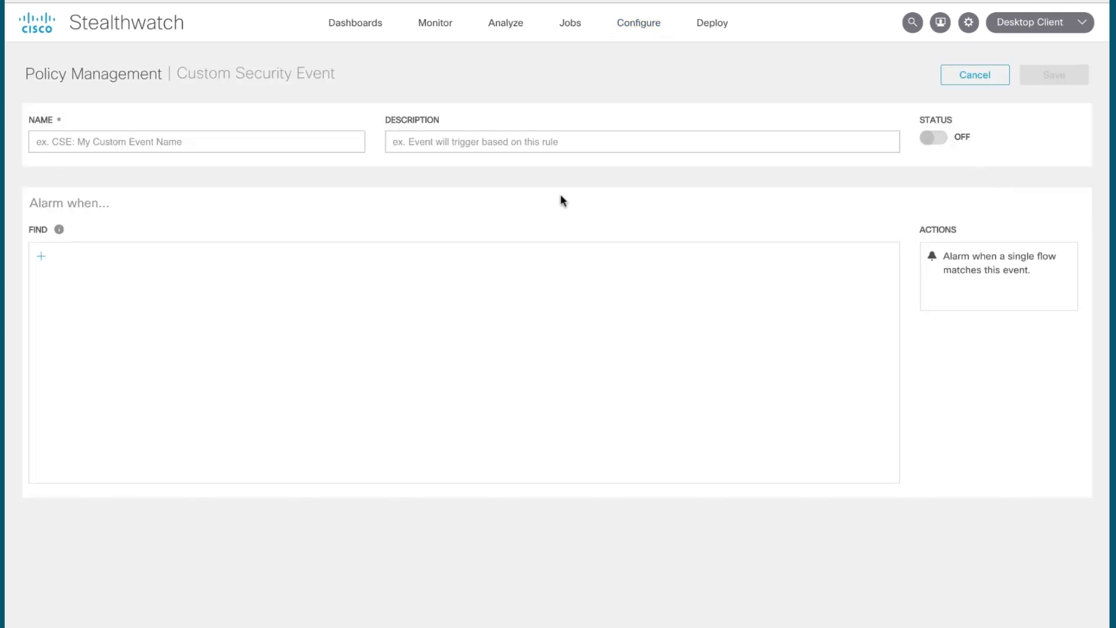
{"action": "left_click", "coordinate": [246, 143]}
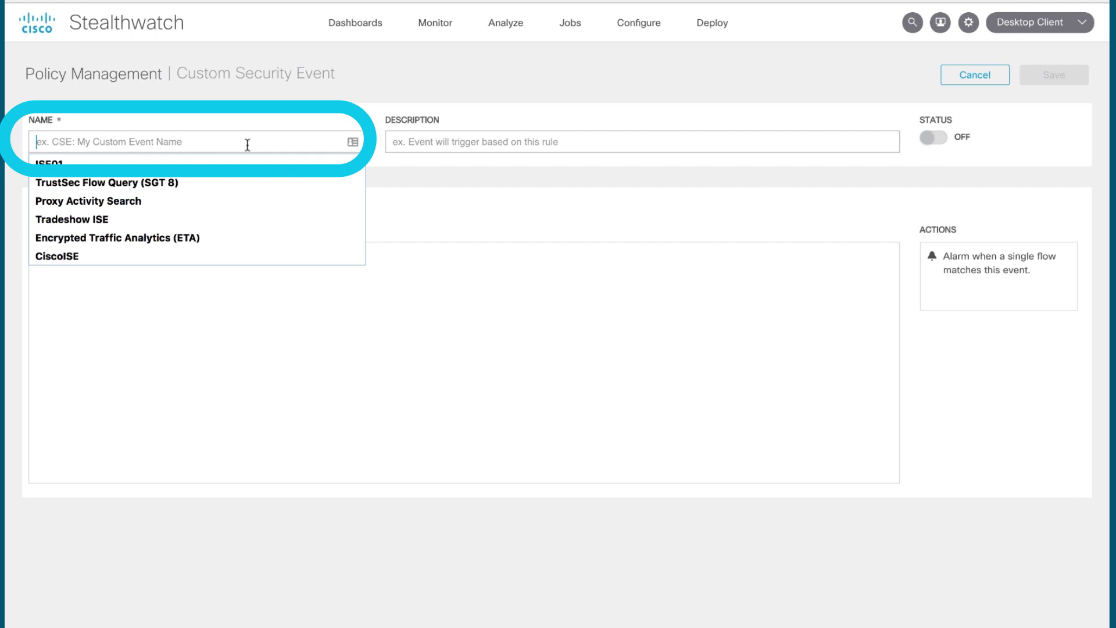
{"action": "type", "text": "Engineering Comms to Compliance via TLS 1.0"}
{"action": "key", "text": "Tab"}
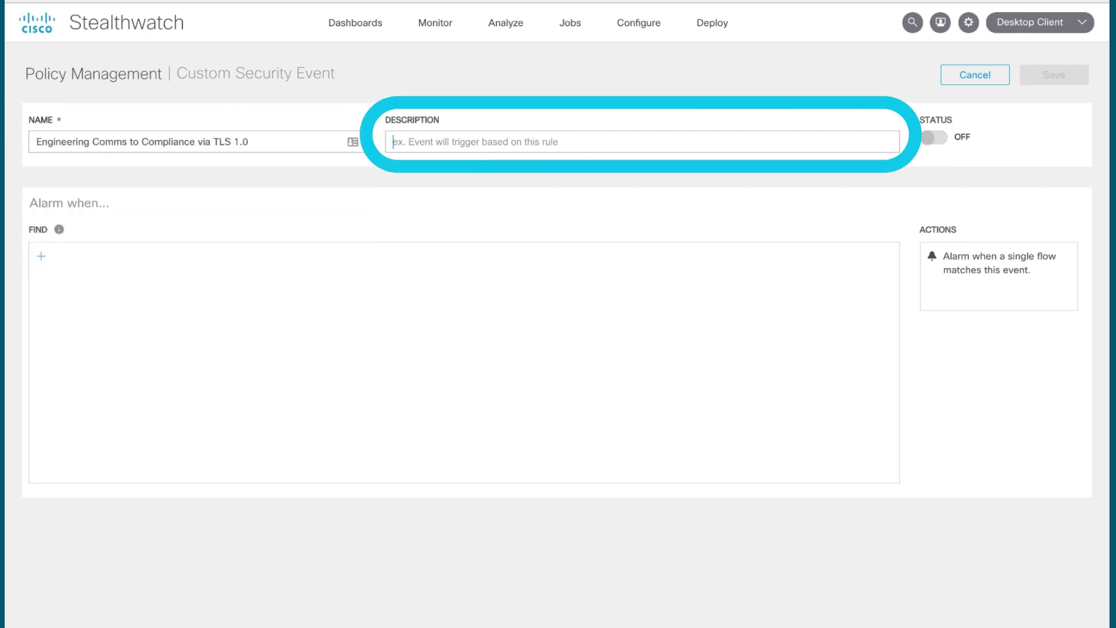
{"action": "type", "text": "Prohibited comm type to Compliance"}
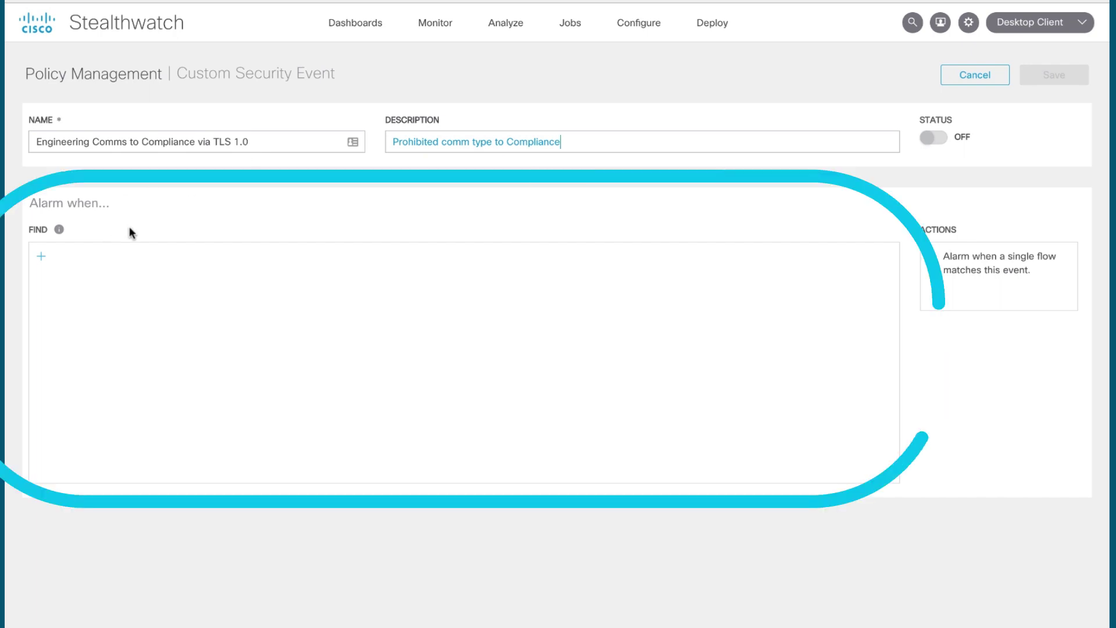
{"action": "left_click", "coordinate": [39, 257]}
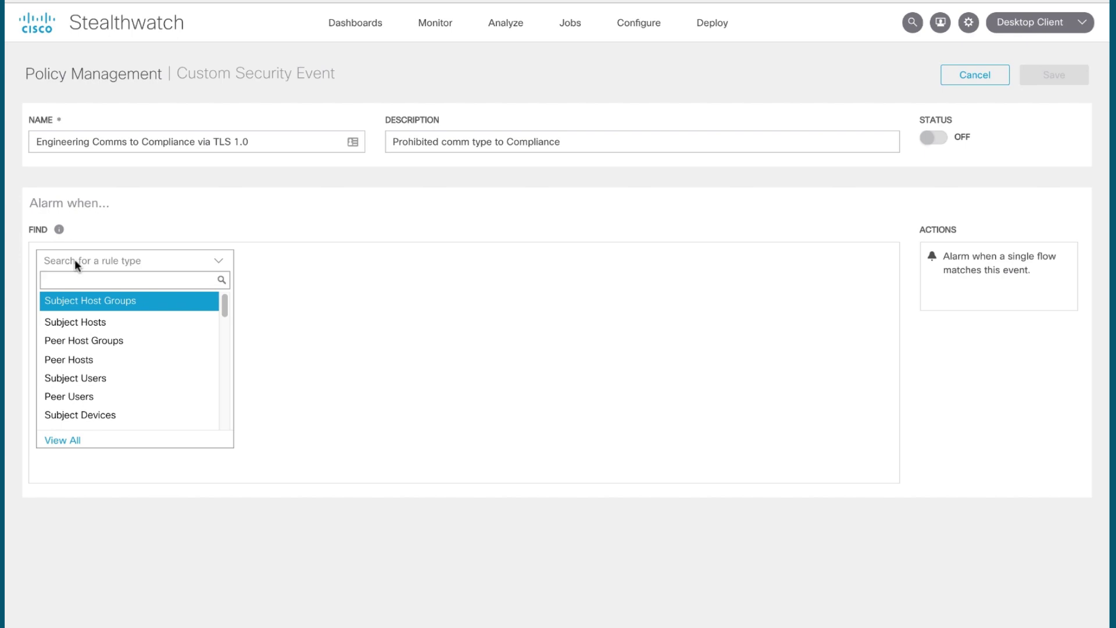
- Add a Subject Host Group rule matching Engineering under Inside Hosts > Business Units
{"action": "left_click", "coordinate": [85, 302]}
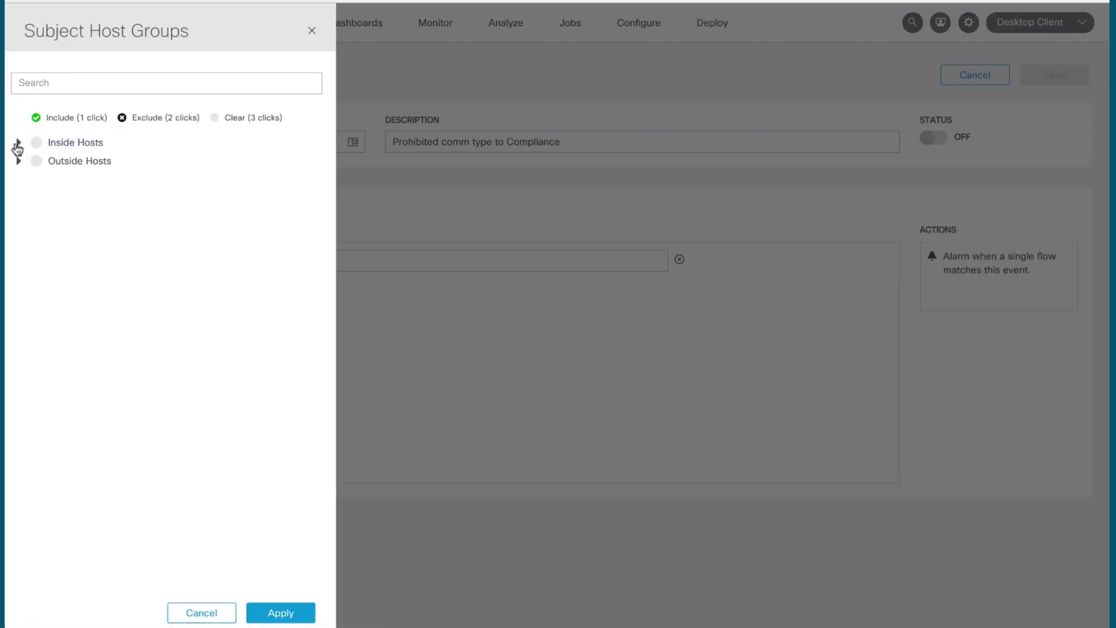
{"action": "left_click", "coordinate": [18, 144]}
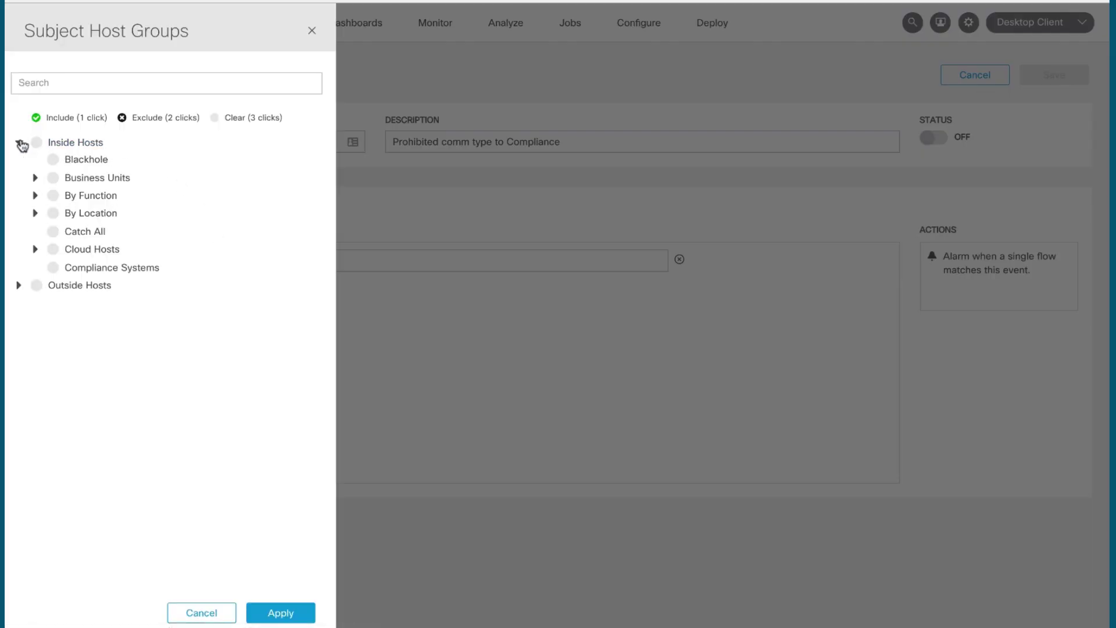
{"action": "left_click", "coordinate": [35, 178]}
{"action": "left_click", "coordinate": [90, 233]}
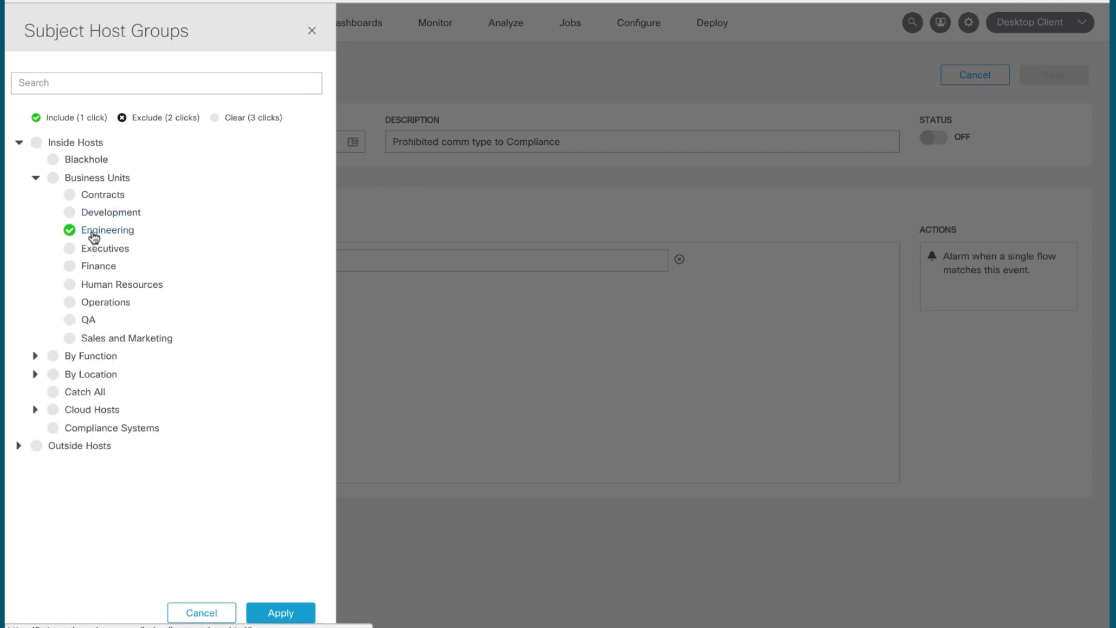
{"action": "left_click", "coordinate": [270, 612]}
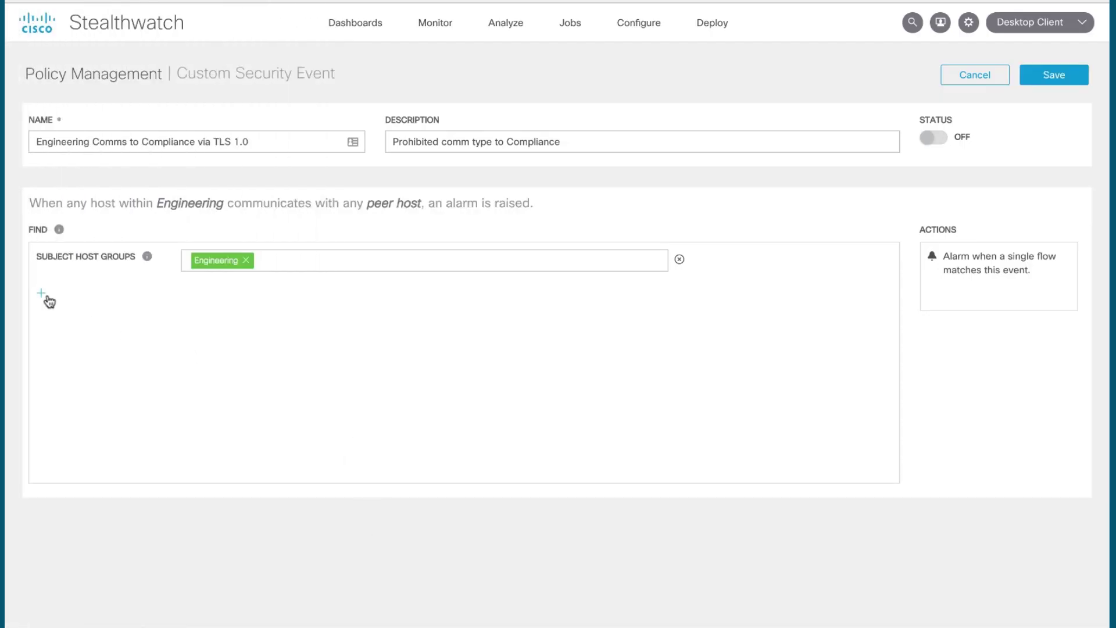
- Add a Peer Host Group rule matching Compliance Systems, found by searching compliance
{"action": "left_click", "coordinate": [47, 300]}
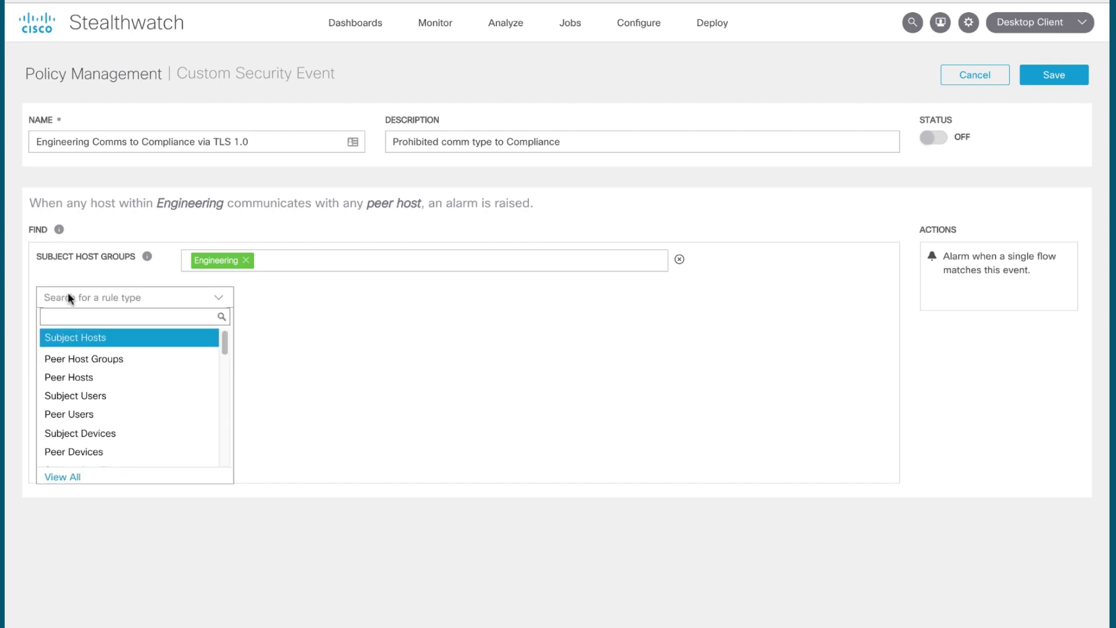
{"action": "left_click", "coordinate": [115, 358]}
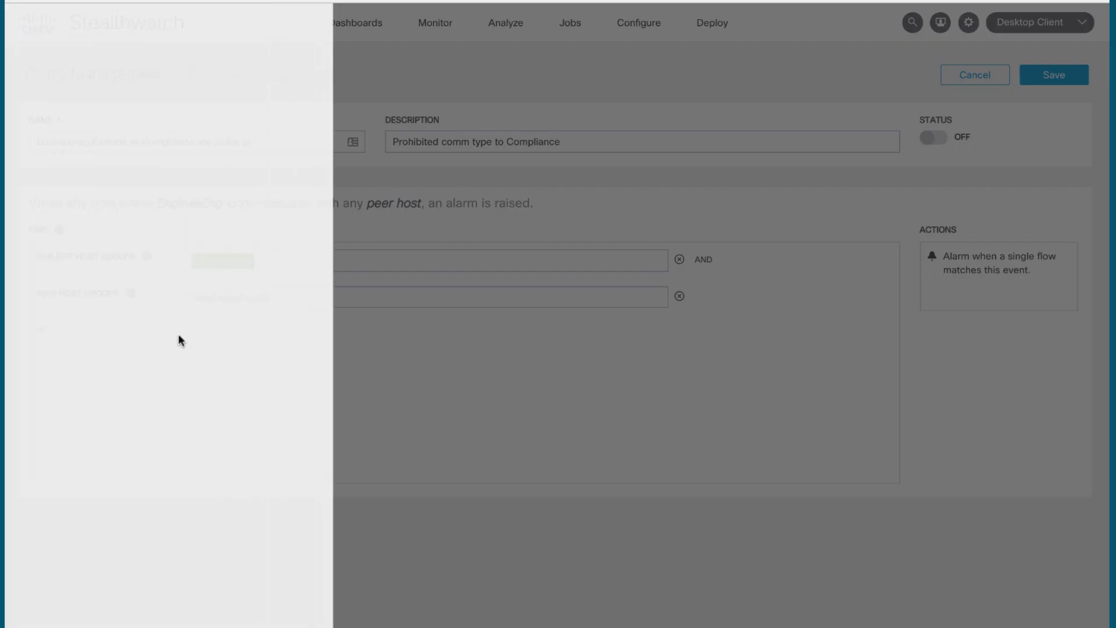
{"action": "left_click", "coordinate": [65, 83]}
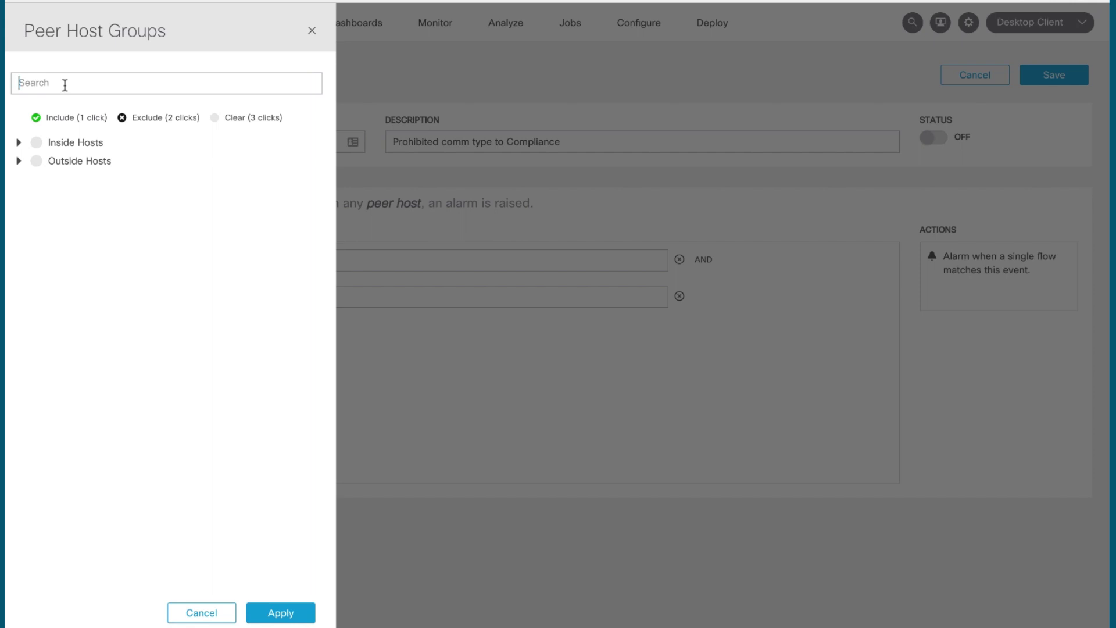
{"action": "type", "text": "oompliance"}
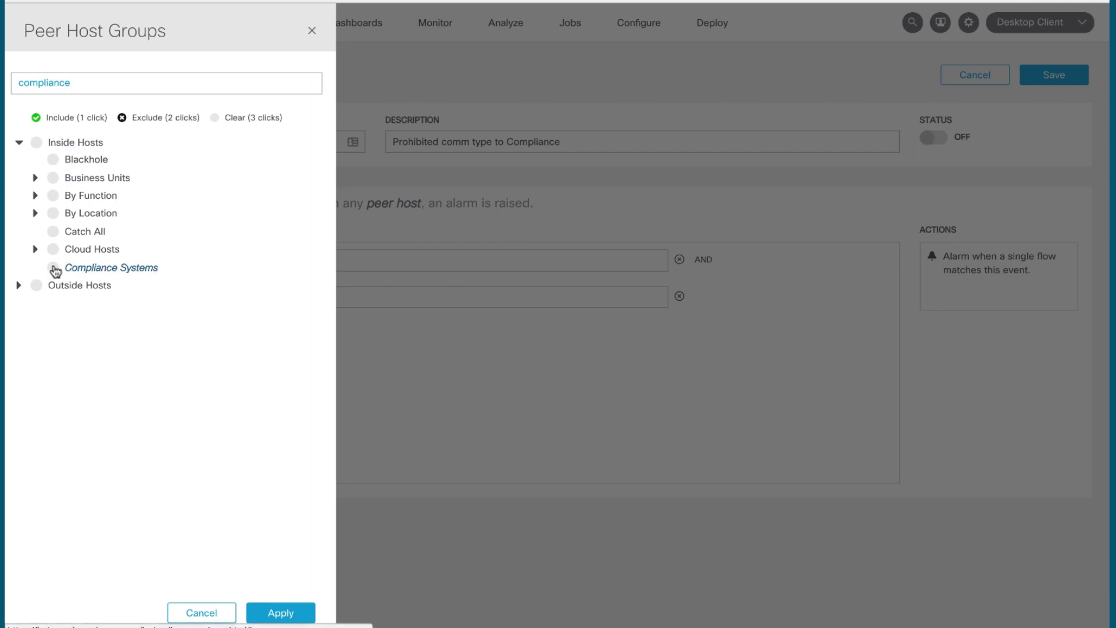
{"action": "left_click", "coordinate": [53, 268]}
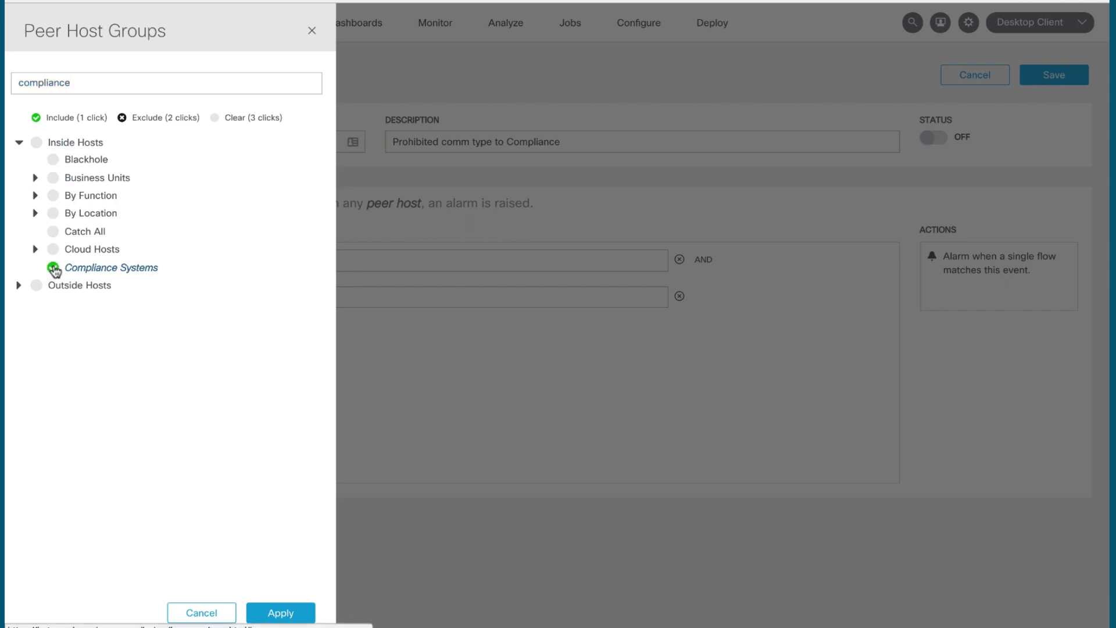
{"action": "left_click", "coordinate": [279, 612]}
{"action": "left_click", "coordinate": [42, 329]}
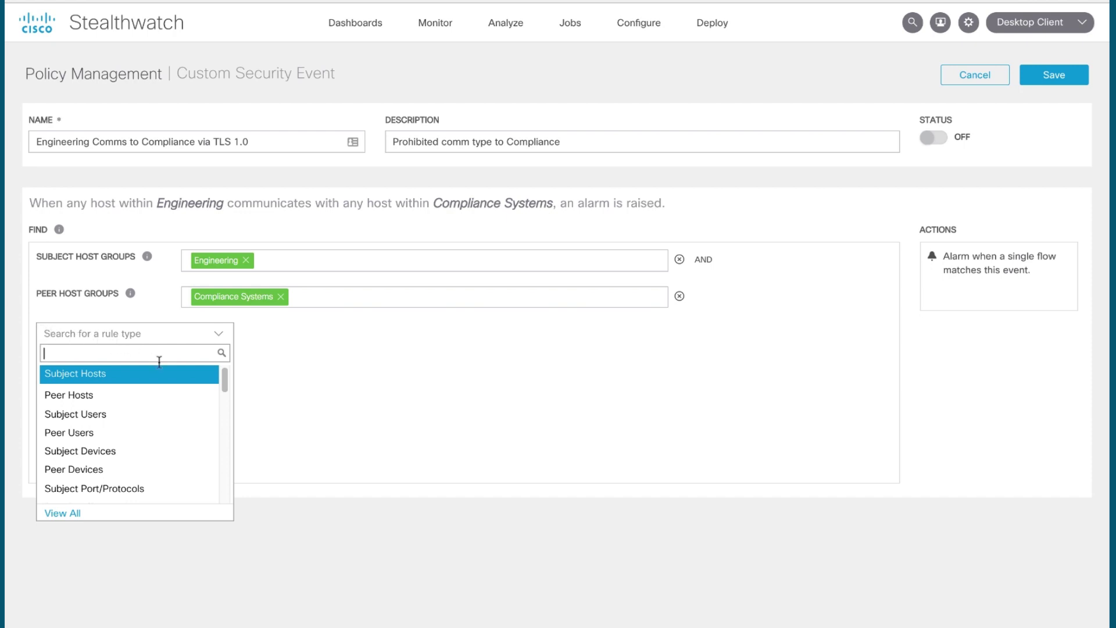
- Add an Encryption TLS/SSL Version condition of TLS 1.0 and save the event
{"action": "scroll", "coordinate": [181, 398], "scroll_direction": "down", "scroll_amount": 3}
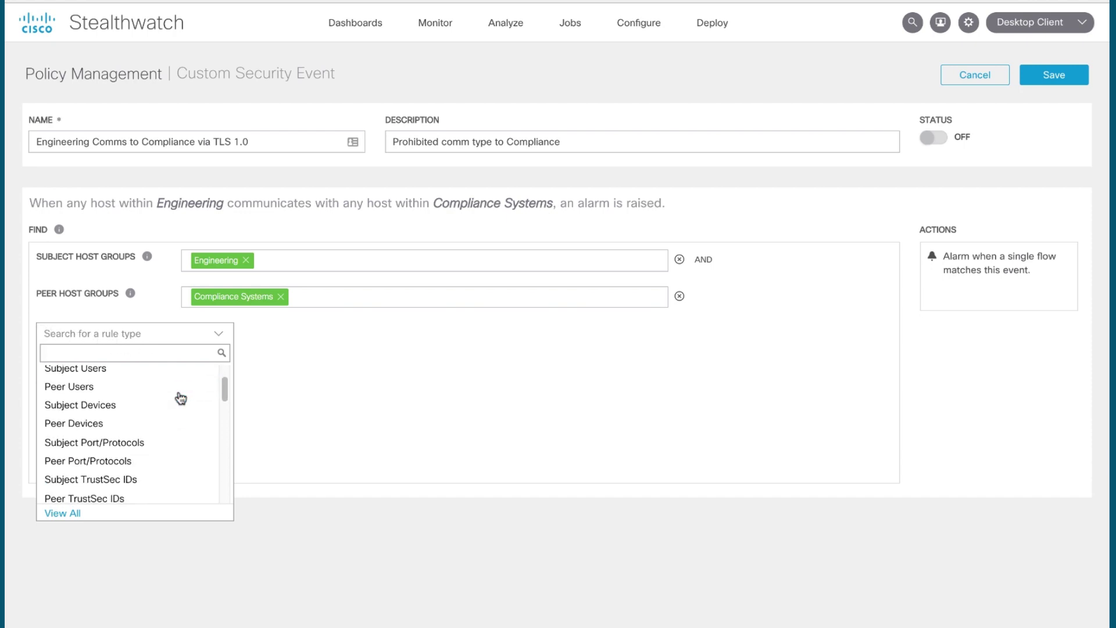
{"action": "scroll", "coordinate": [181, 397], "scroll_direction": "down", "scroll_amount": 5}
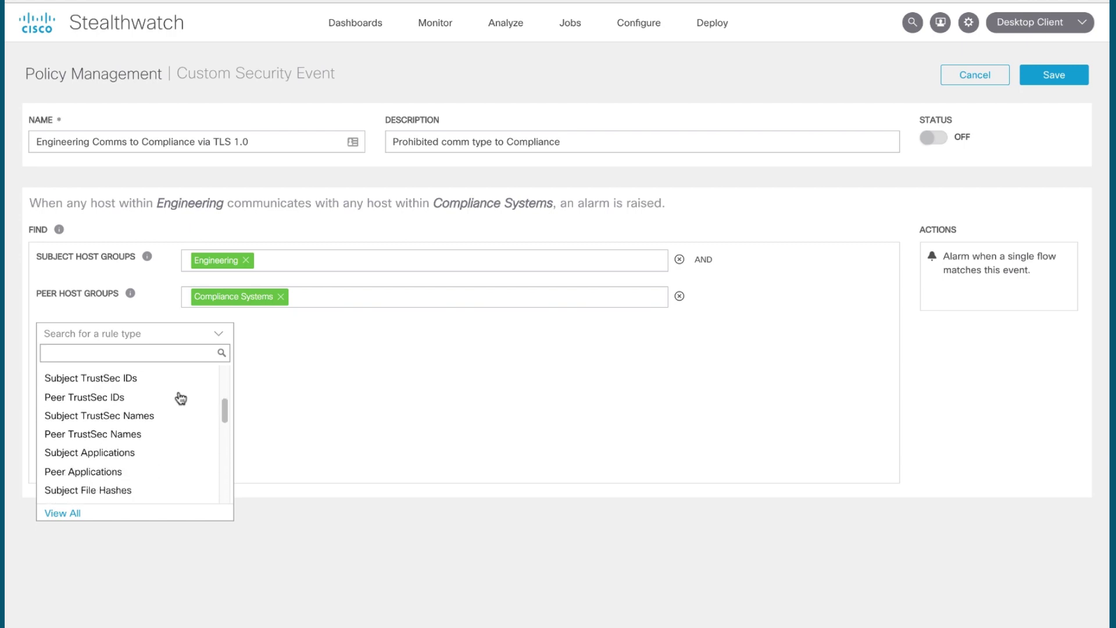
{"action": "scroll", "coordinate": [181, 398], "scroll_direction": "down", "scroll_amount": 4}
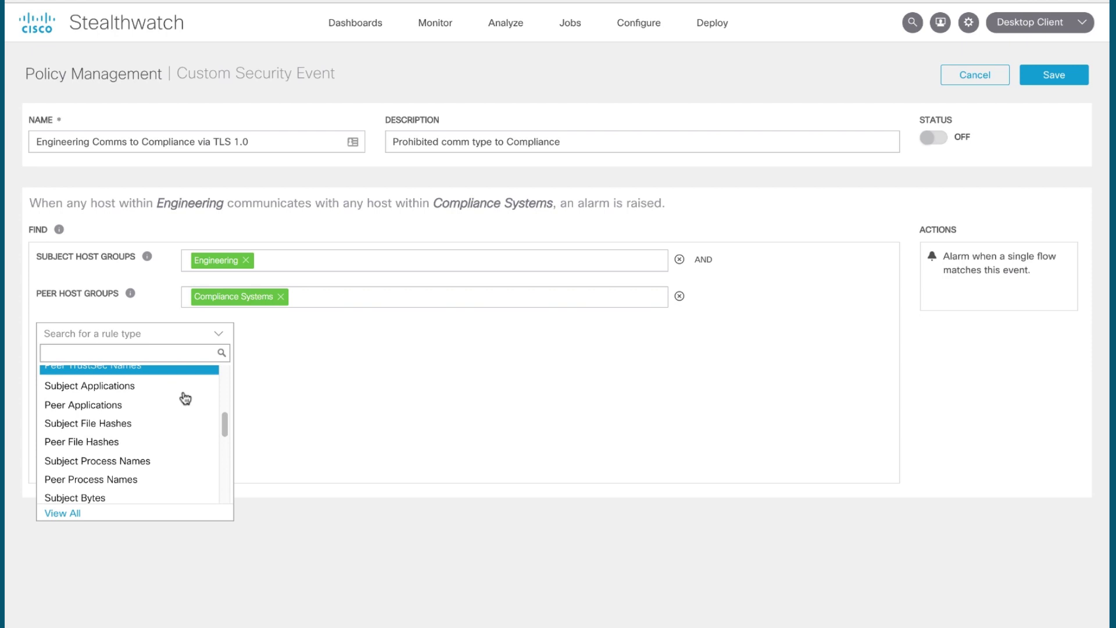
{"action": "scroll", "coordinate": [185, 398], "scroll_direction": "down", "scroll_amount": 1}
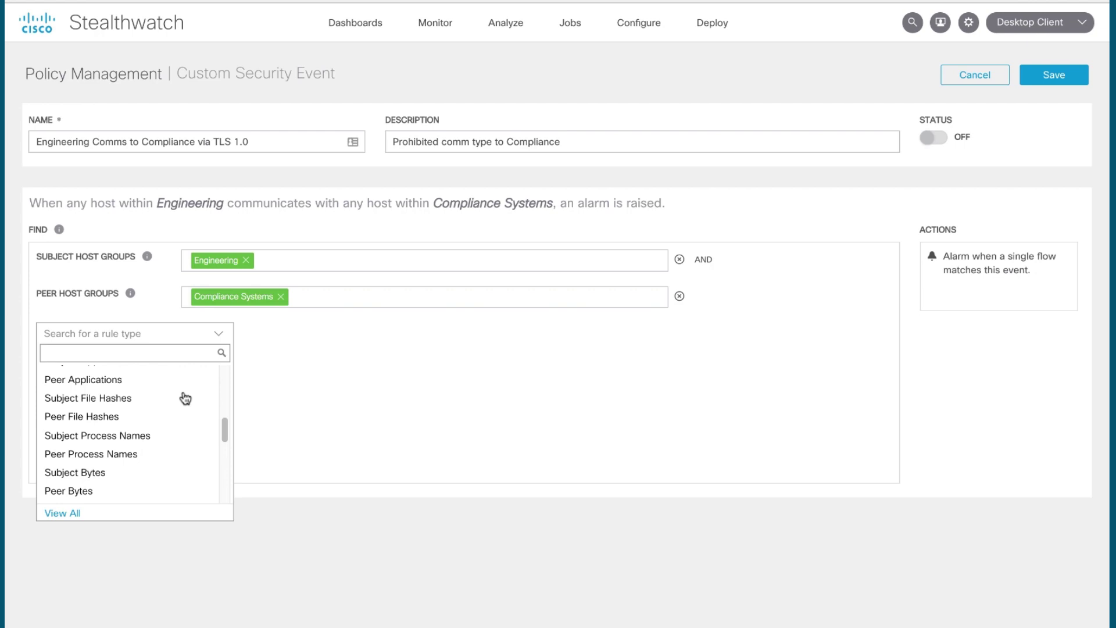
{"action": "scroll", "coordinate": [185, 398], "scroll_direction": "down", "scroll_amount": 4}
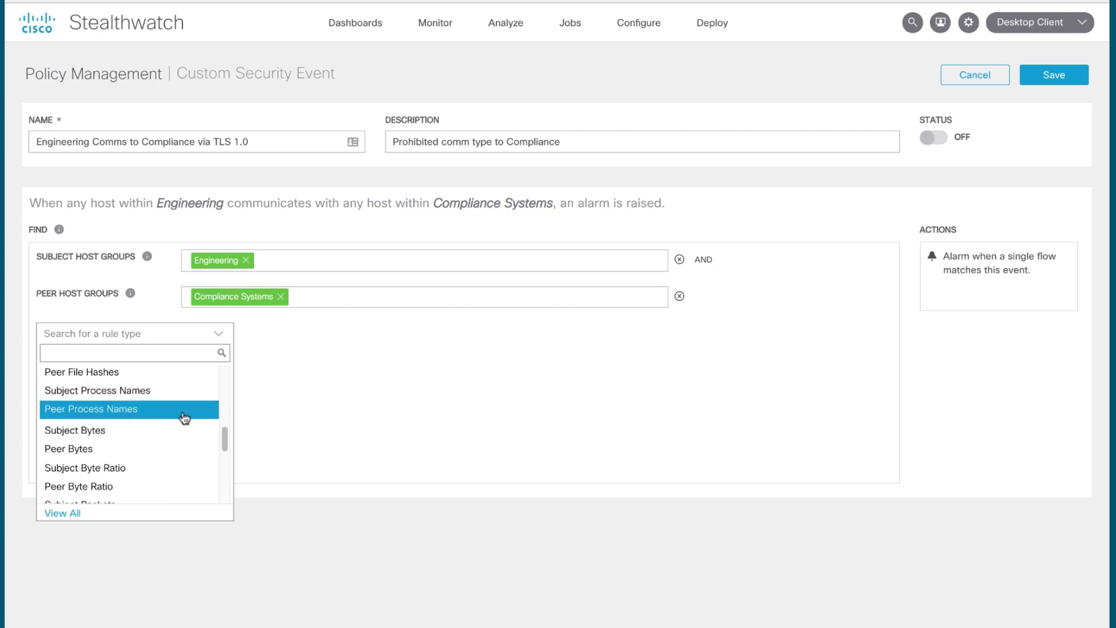
{"action": "scroll", "coordinate": [186, 419], "scroll_direction": "down", "scroll_amount": 4}
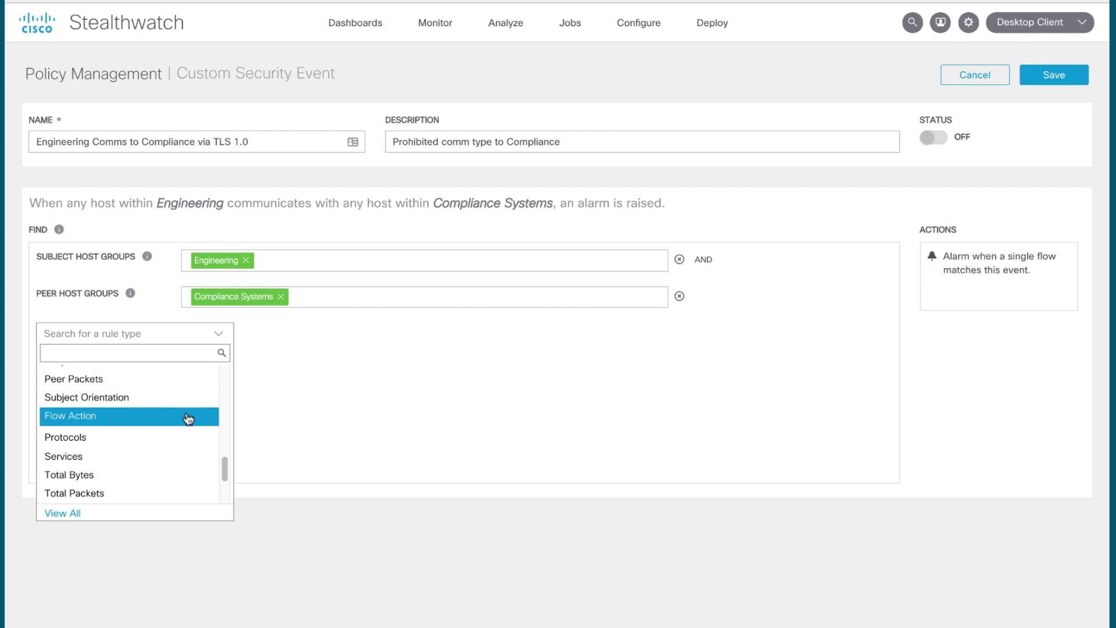
{"action": "scroll", "coordinate": [189, 419], "scroll_direction": "down", "scroll_amount": 4}
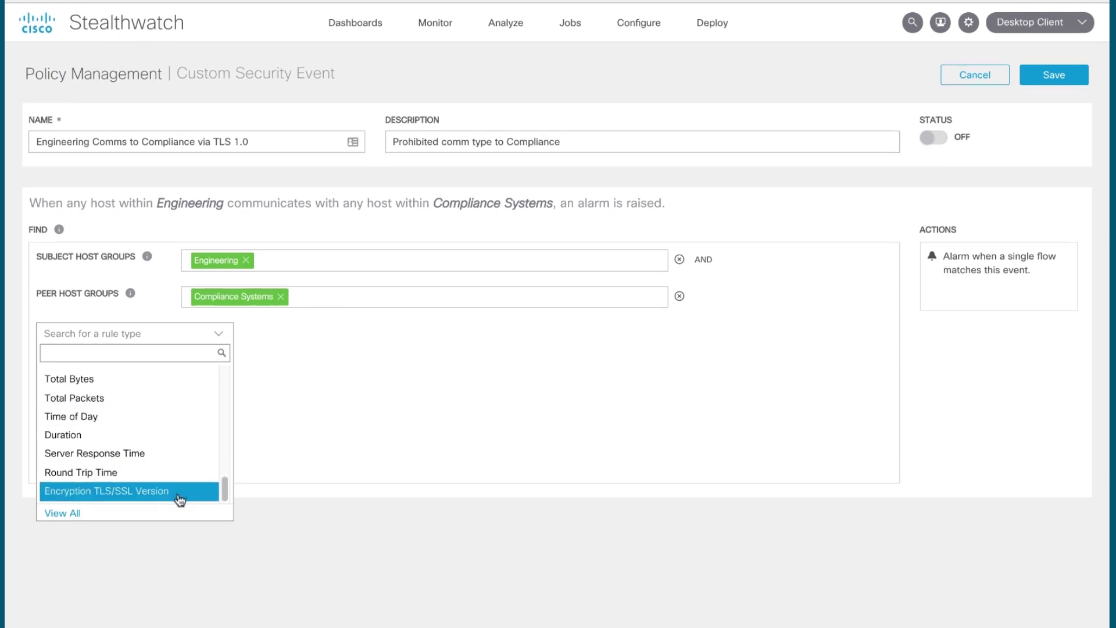
{"action": "left_click", "coordinate": [82, 493]}
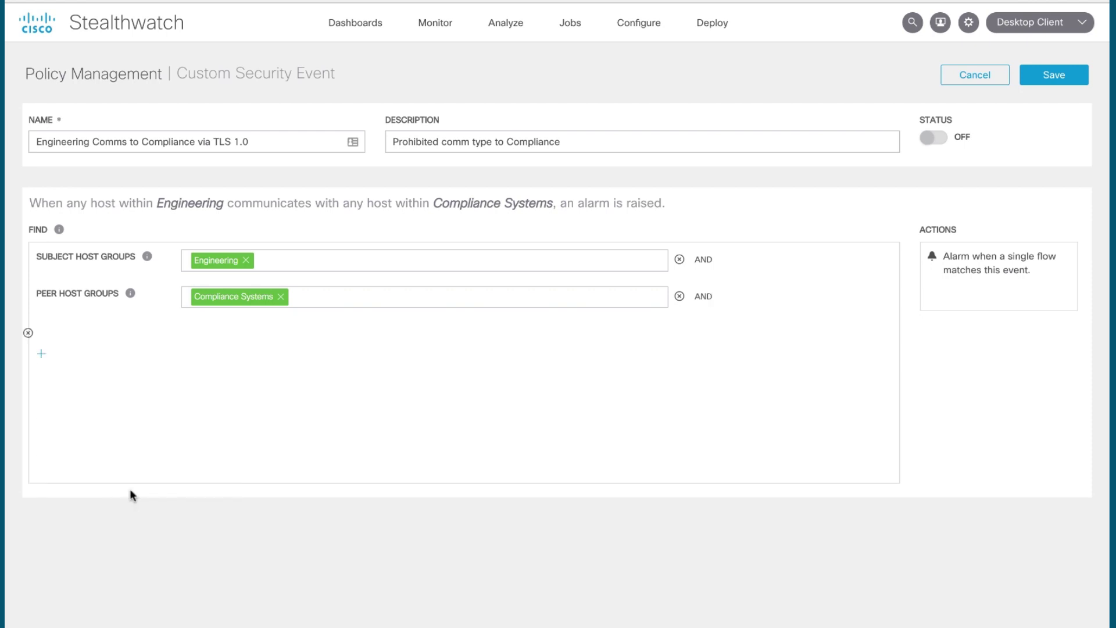
{"action": "left_click", "coordinate": [251, 339]}
{"action": "type", "text": "T"}
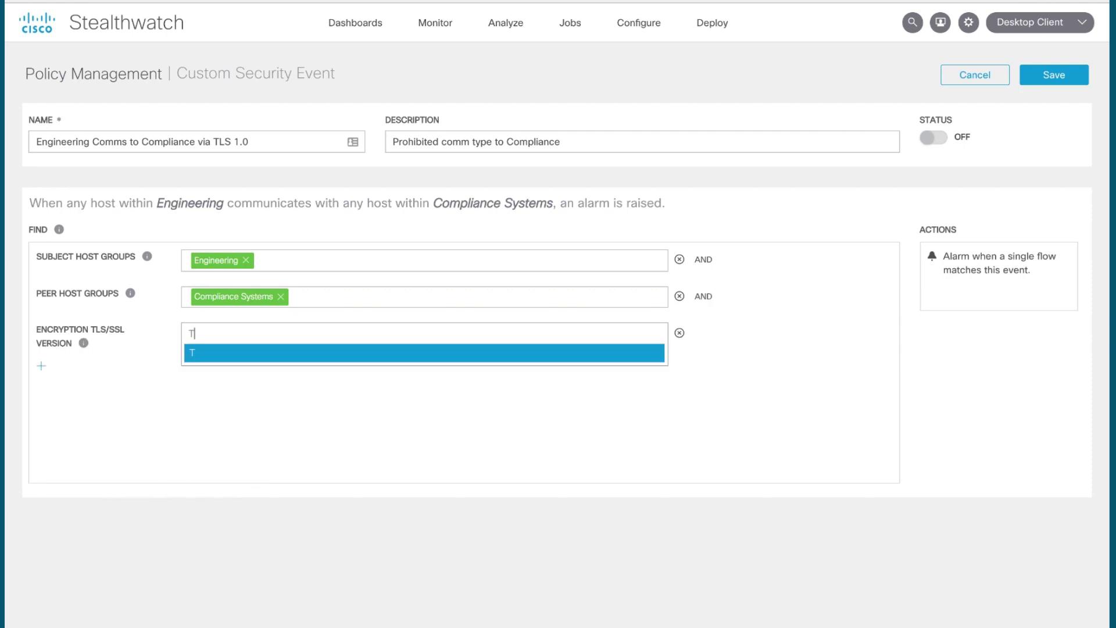
{"action": "type", "text": "LS 1.0"}
{"action": "key", "text": "Return"}
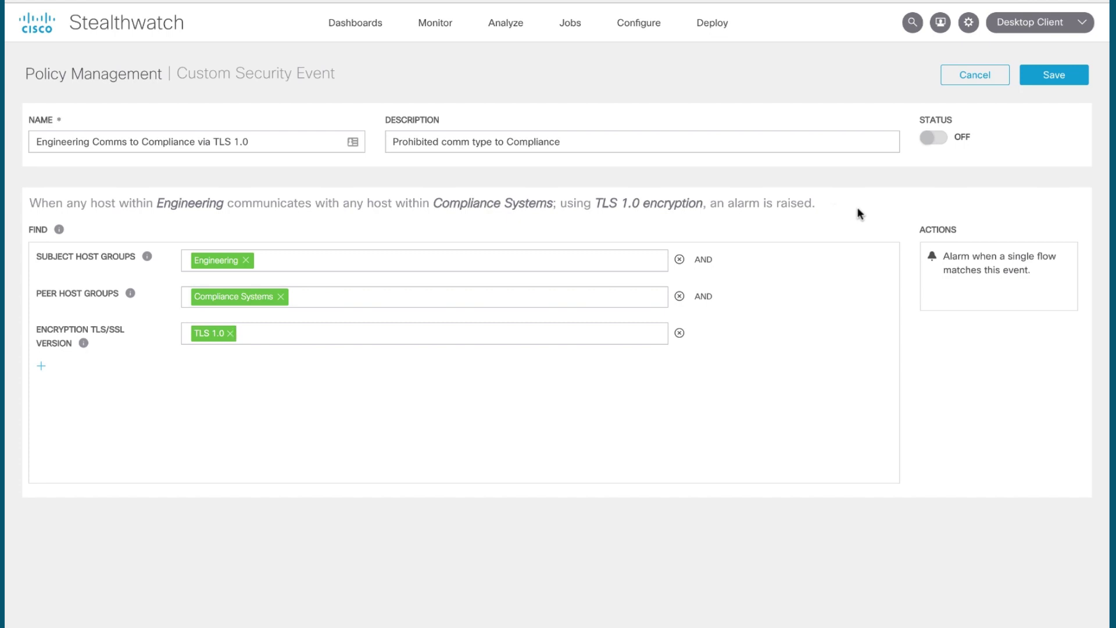
{"action": "left_click", "coordinate": [1047, 75]}
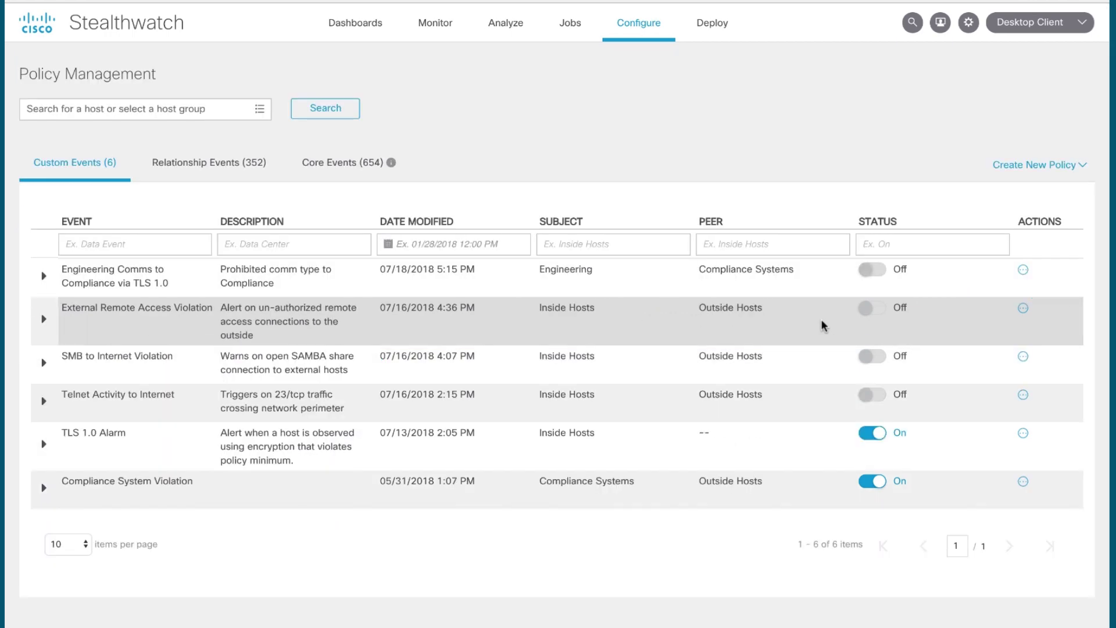
- Turn the saved TLS 1.0 event's status On, then move on to the Relationship Events list
{"action": "left_click", "coordinate": [864, 273]}
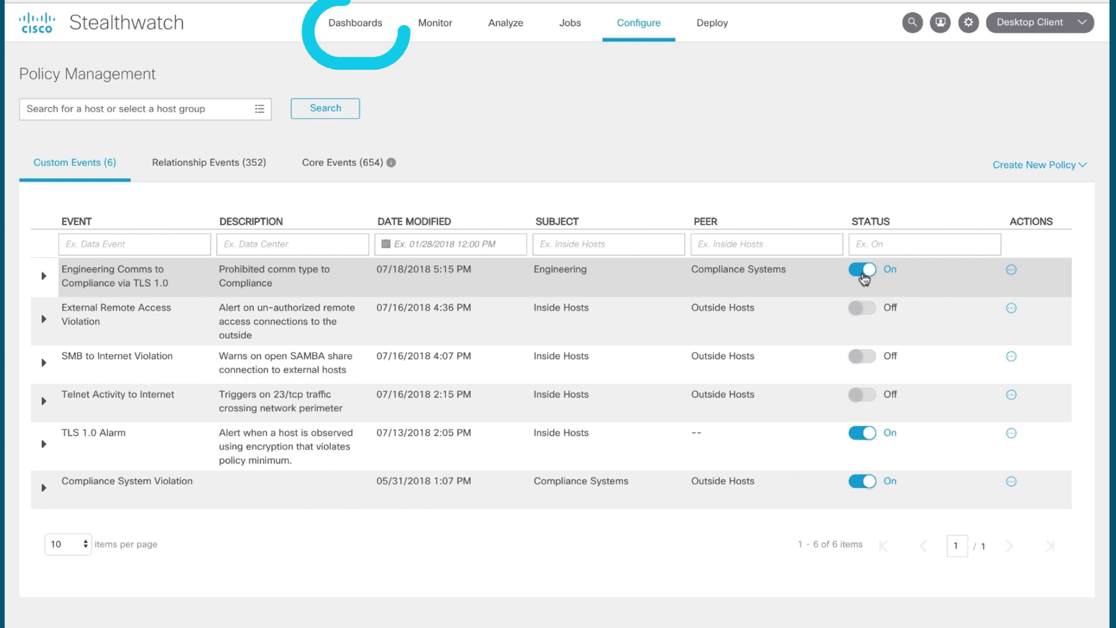
{"action": "mouse_move", "coordinate": [355, 23]}
{"action": "left_click", "coordinate": [345, 51]}
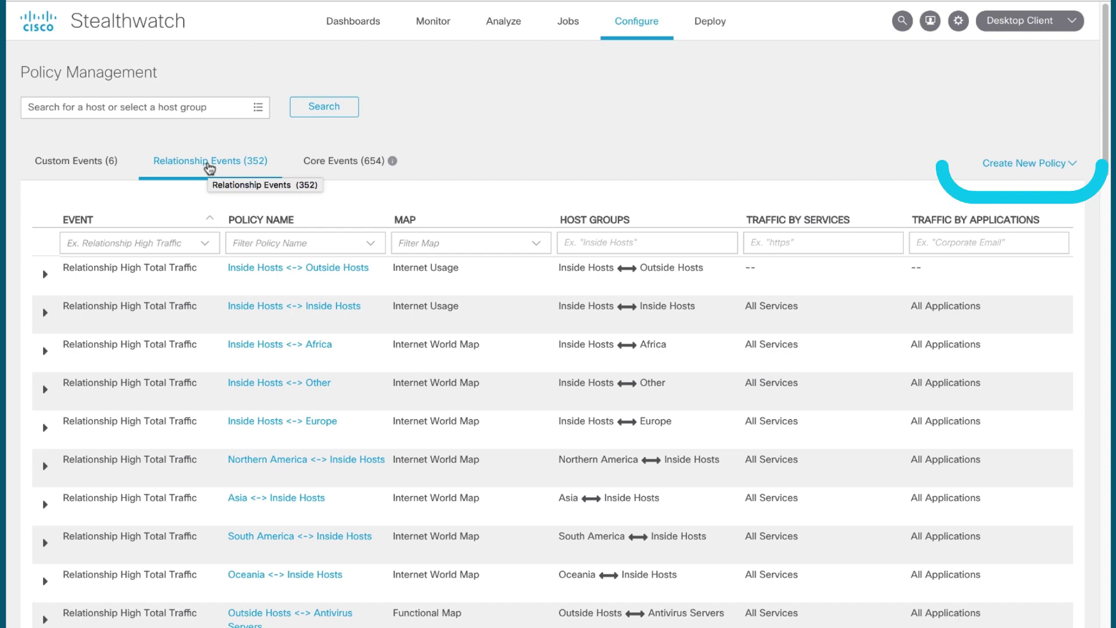
- Create relationship policy 'Compliance System to BU Traffic' with description 'Monitor this traffic'
{"action": "left_click", "coordinate": [996, 164]}
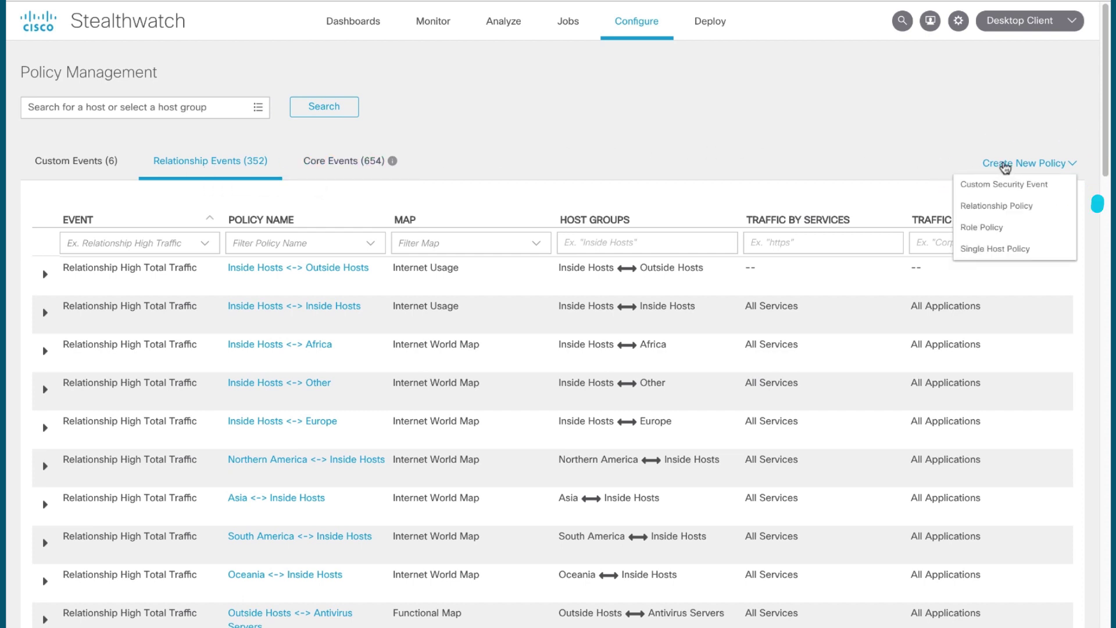
{"action": "left_click", "coordinate": [1003, 204]}
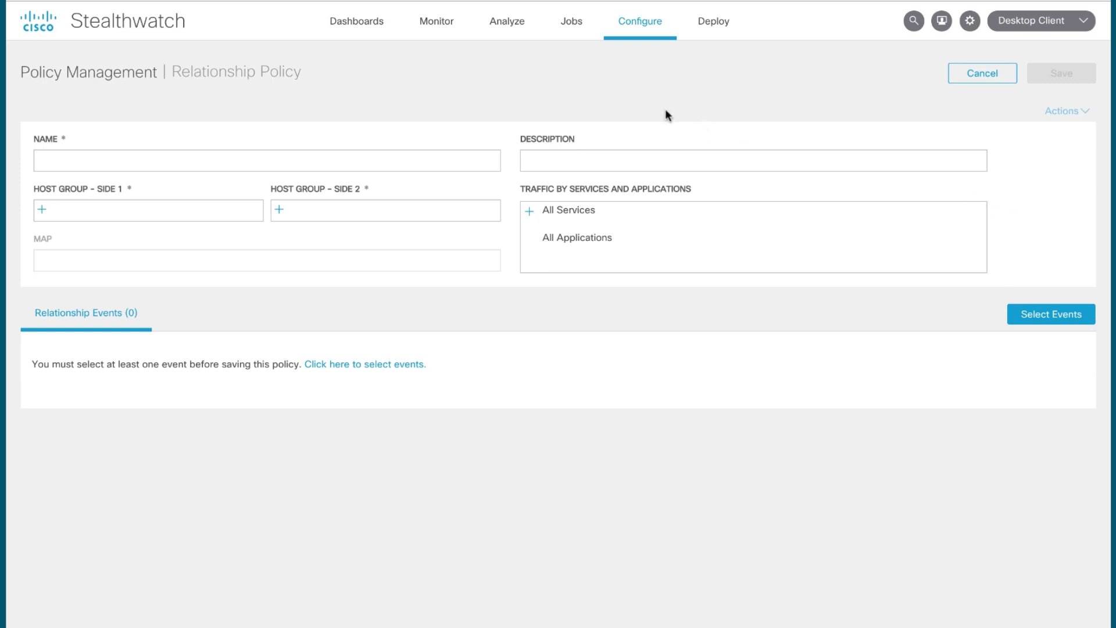
{"action": "left_click", "coordinate": [387, 157]}
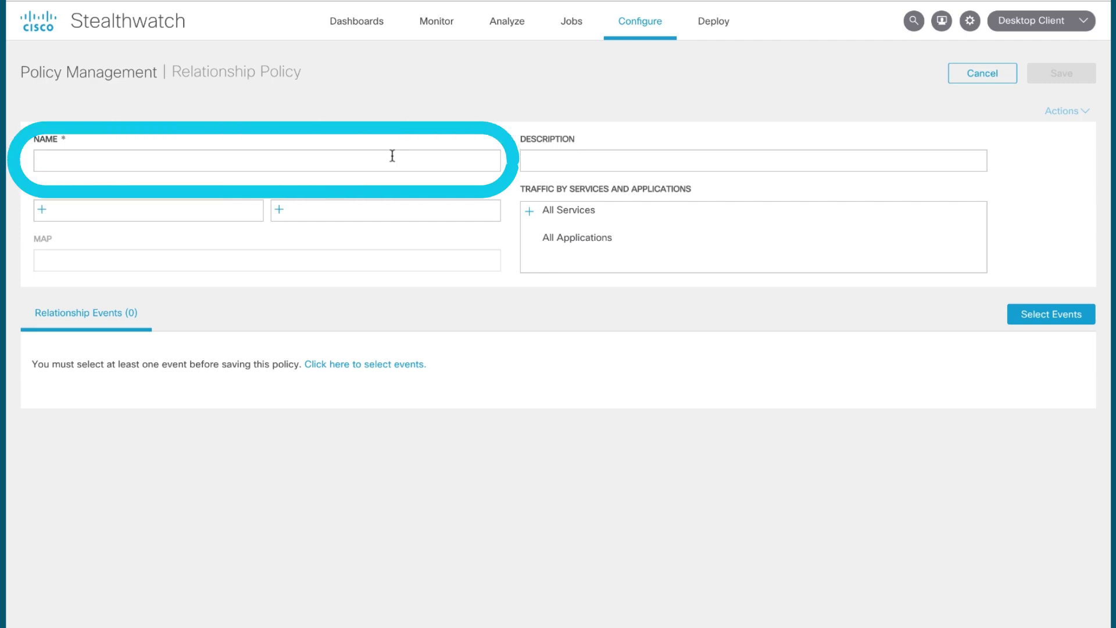
{"action": "type", "text": "Compliance System to BU Traffic"}
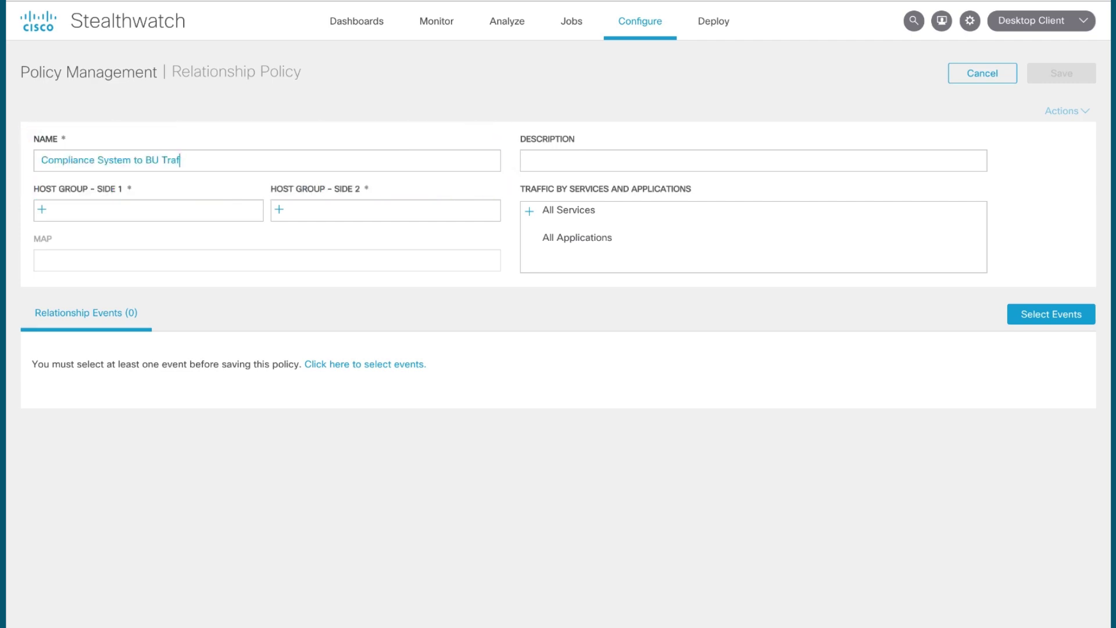
{"action": "left_click", "coordinate": [528, 161]}
{"action": "type", "text": "Monitor this traffic"}
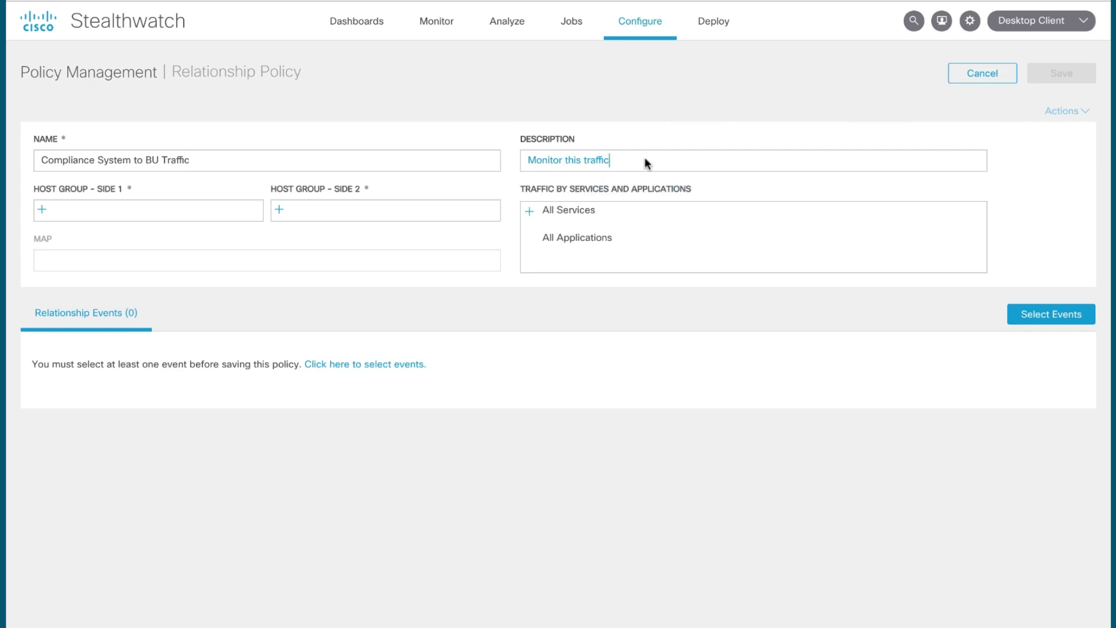
{"action": "left_click", "coordinate": [42, 211]}
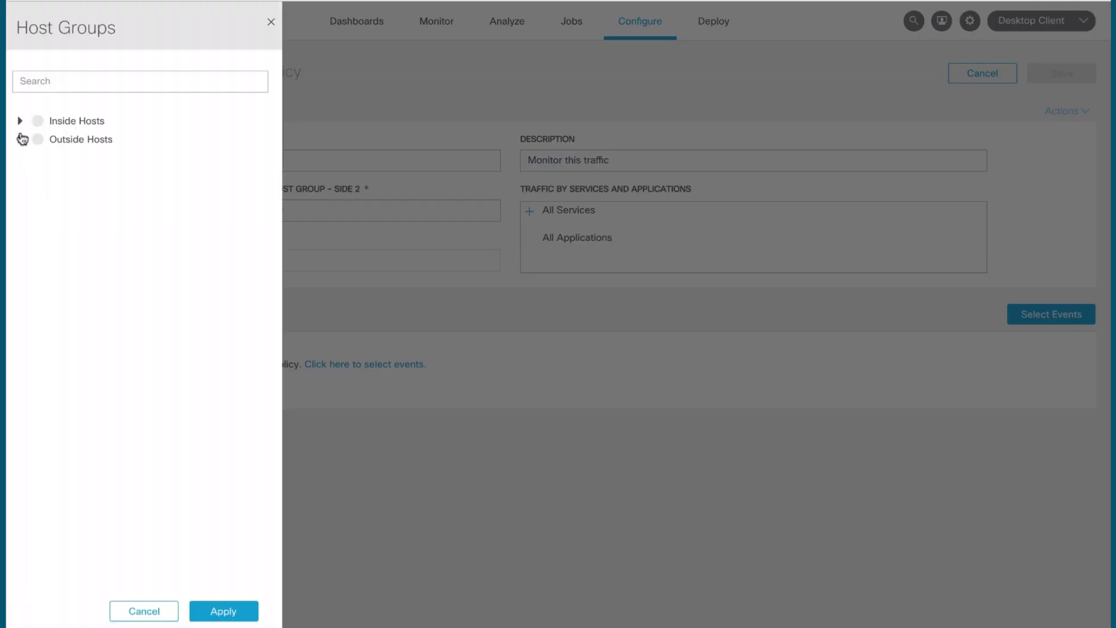
- Set Host Group Side 1 to Compliance Systems, found by searching compliance
{"action": "left_click", "coordinate": [67, 80]}
{"action": "type", "text": "compliance"}
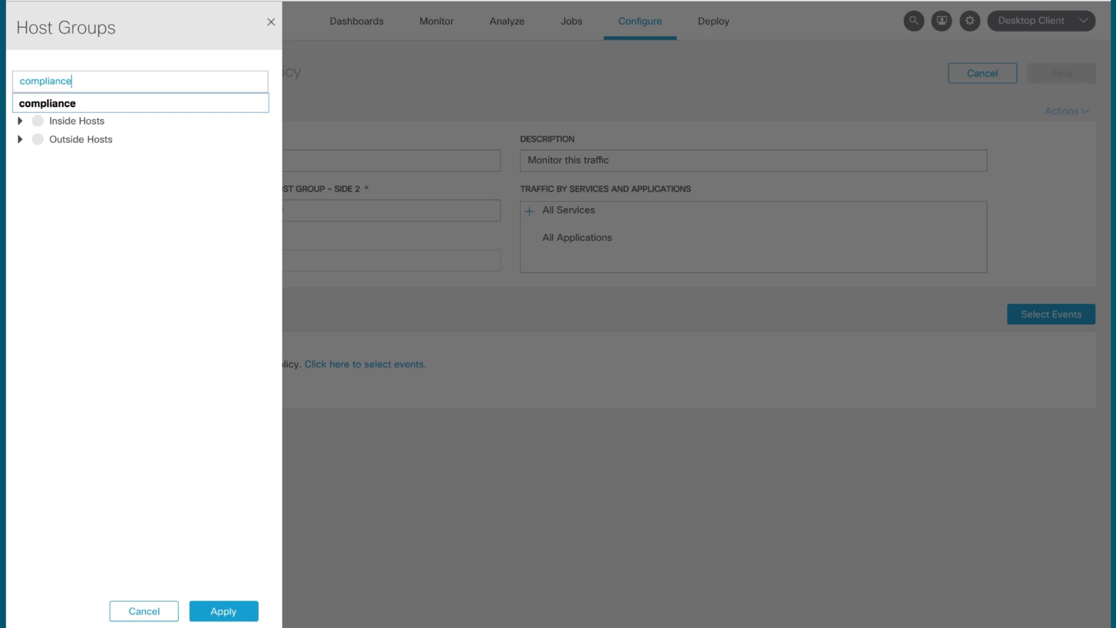
{"action": "key", "text": "Return"}
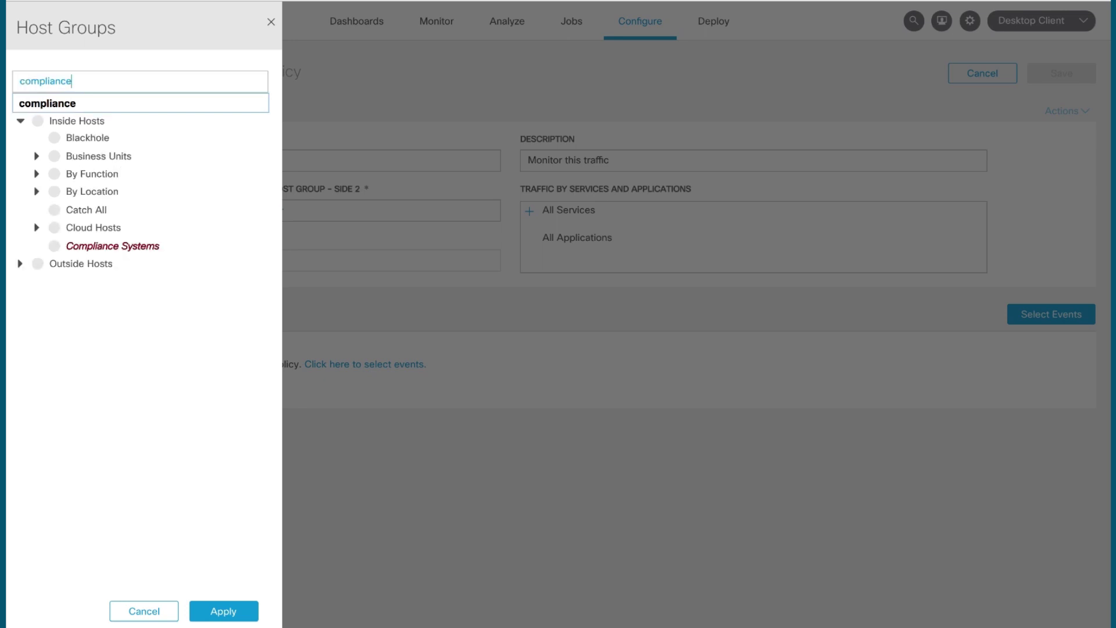
{"action": "left_click", "coordinate": [56, 248]}
{"action": "left_click", "coordinate": [57, 250]}
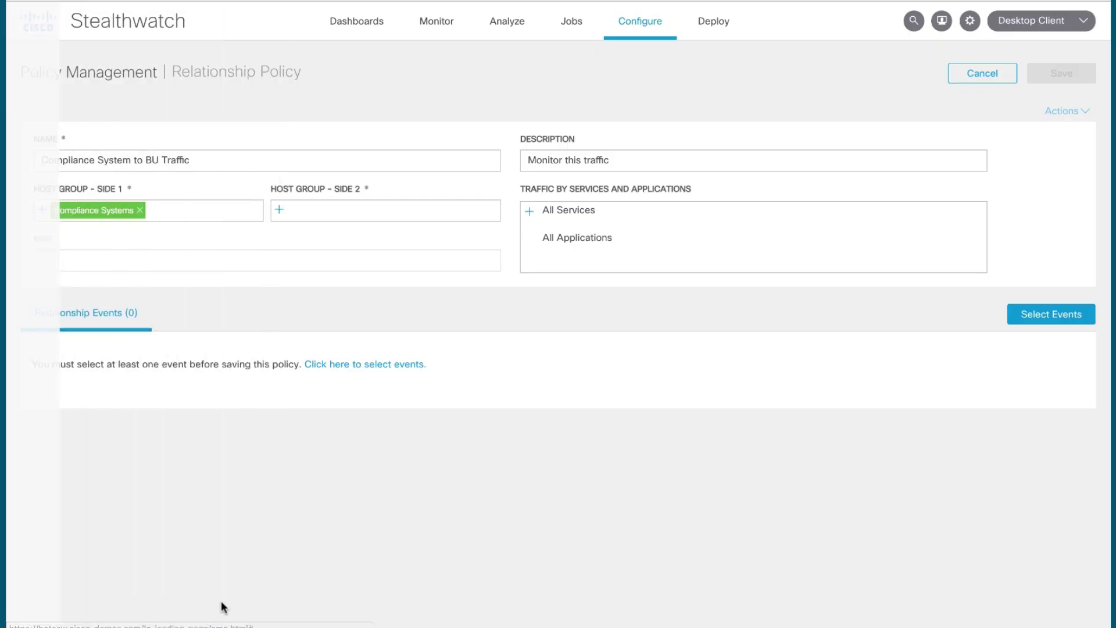
{"action": "left_click", "coordinate": [221, 609]}
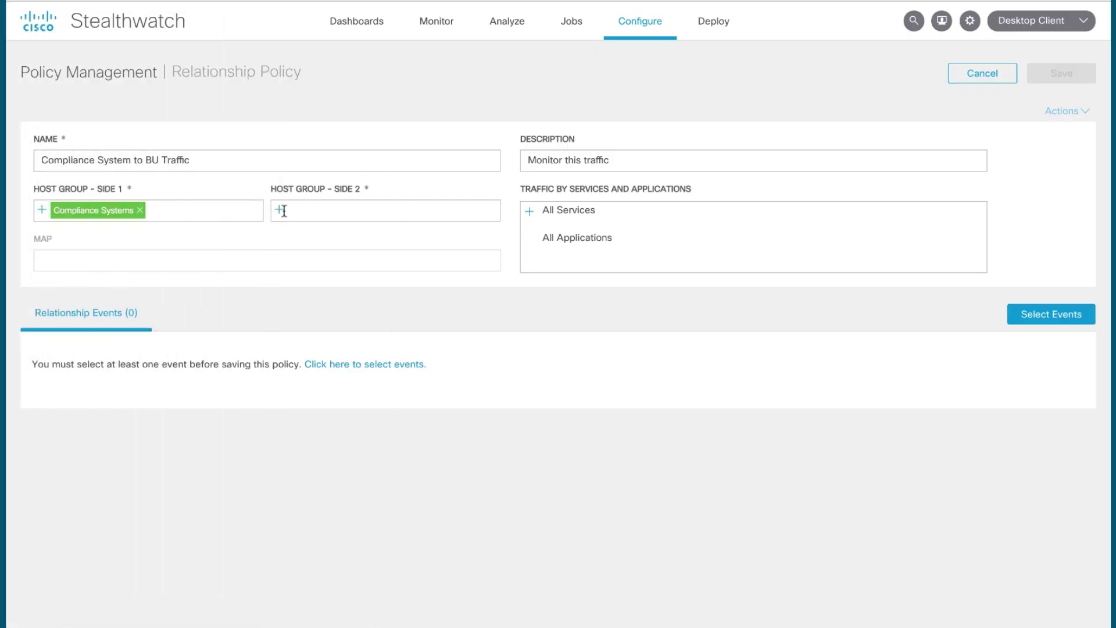
- Set Host Group Side 2 to Business Units under Inside Hosts
{"action": "left_click", "coordinate": [281, 212]}
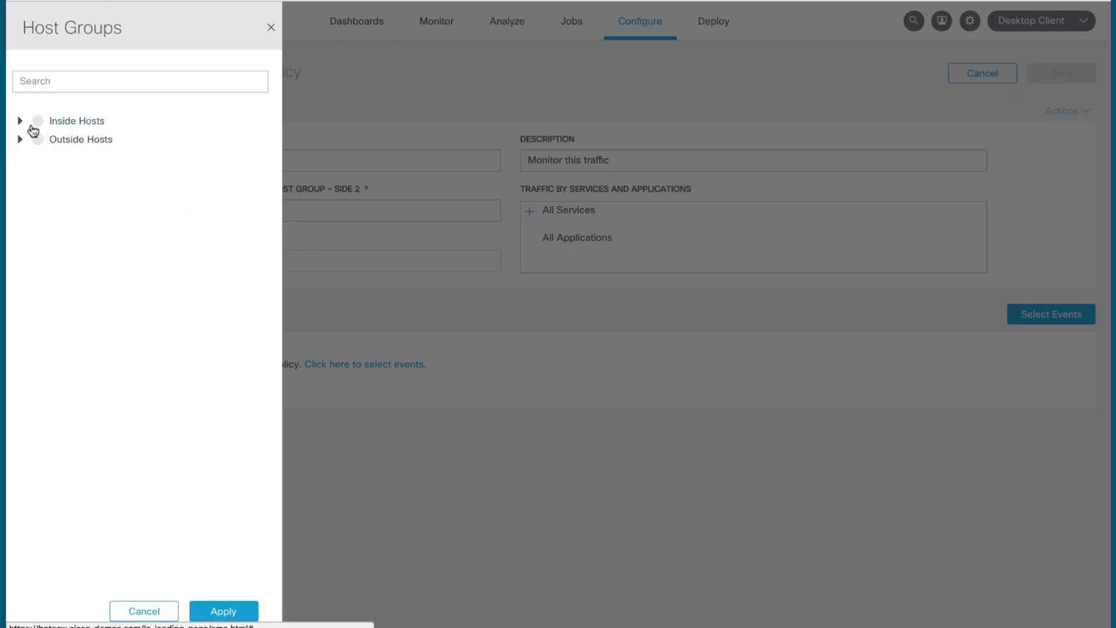
{"action": "left_click", "coordinate": [18, 122]}
{"action": "left_click", "coordinate": [36, 157]}
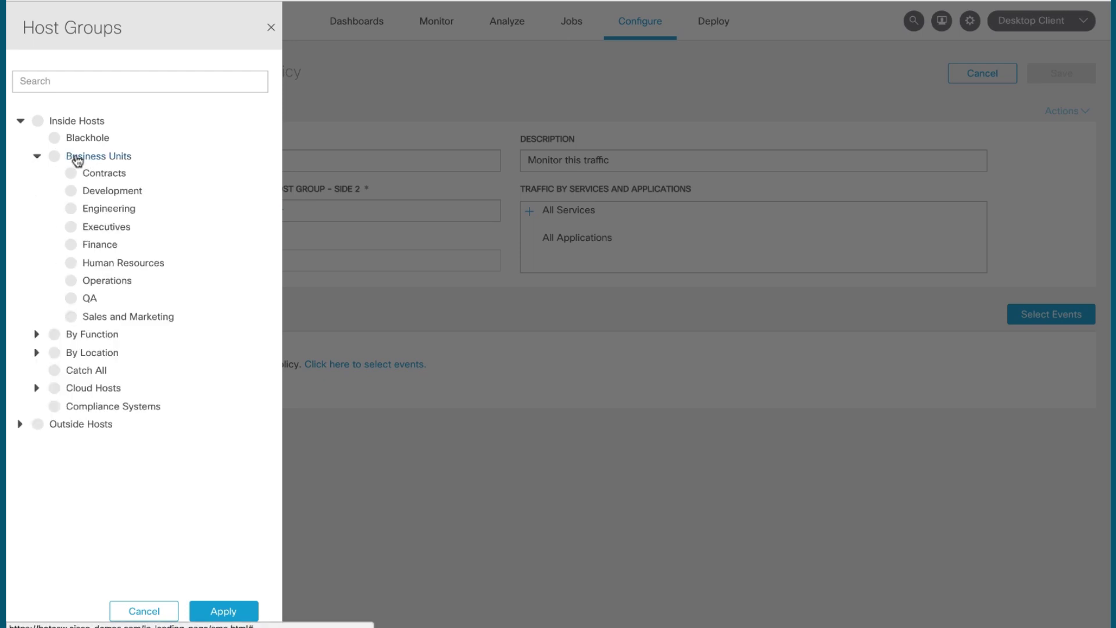
{"action": "left_click", "coordinate": [55, 157]}
{"action": "left_click", "coordinate": [235, 617]}
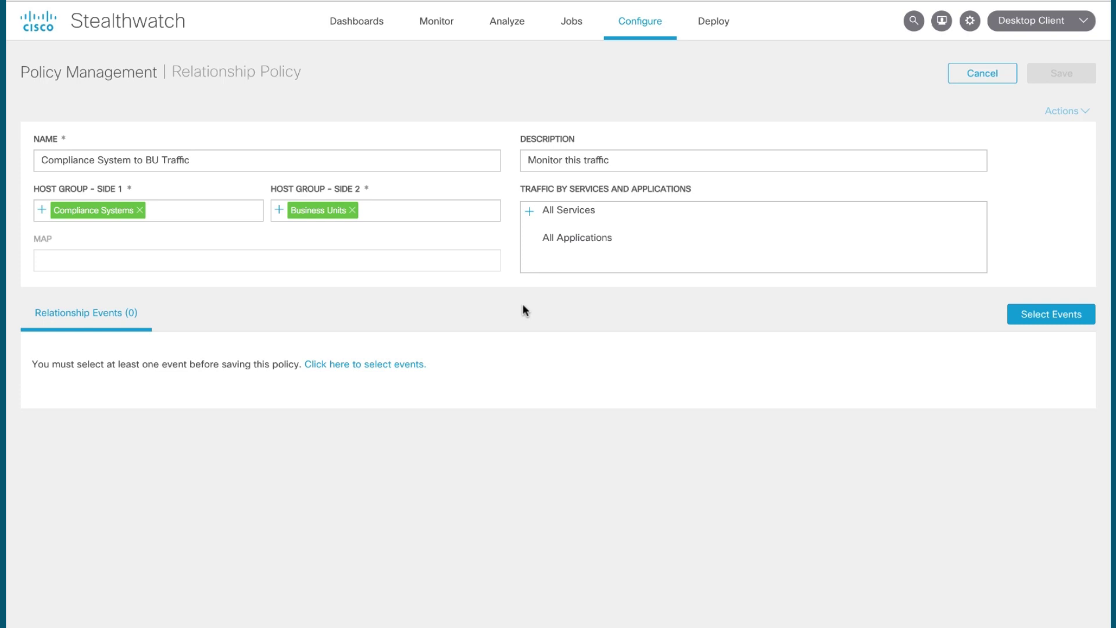
- Add the Relationship High Traffic (tolerance 85) and Relationship Round Trip Time (tolerance 50) events to the policy
{"action": "left_click", "coordinate": [1067, 313]}
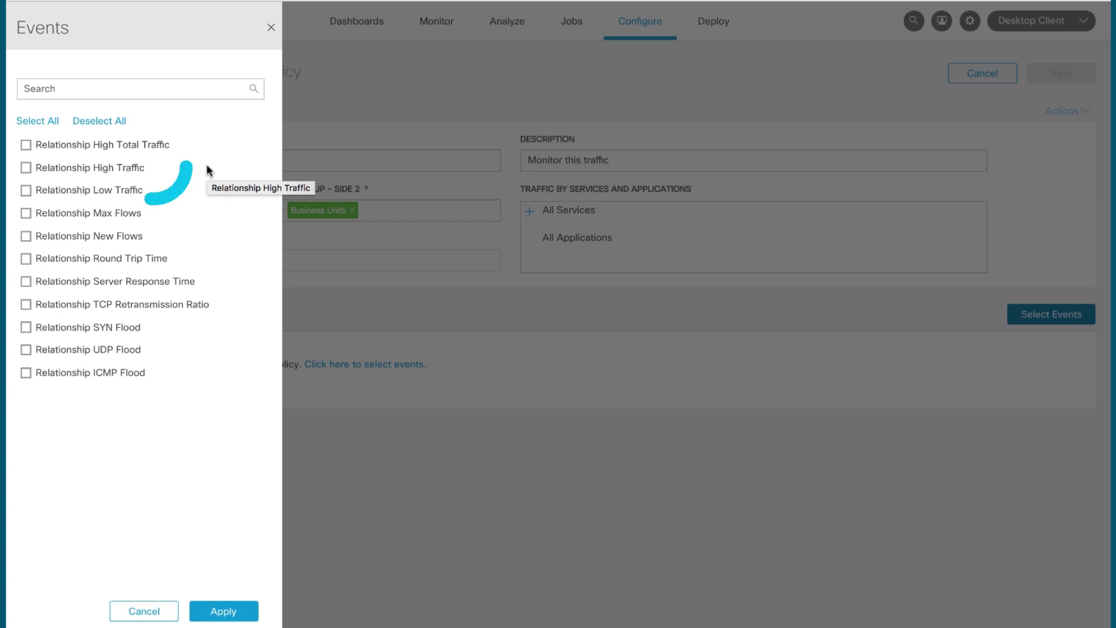
{"action": "left_click", "coordinate": [26, 170]}
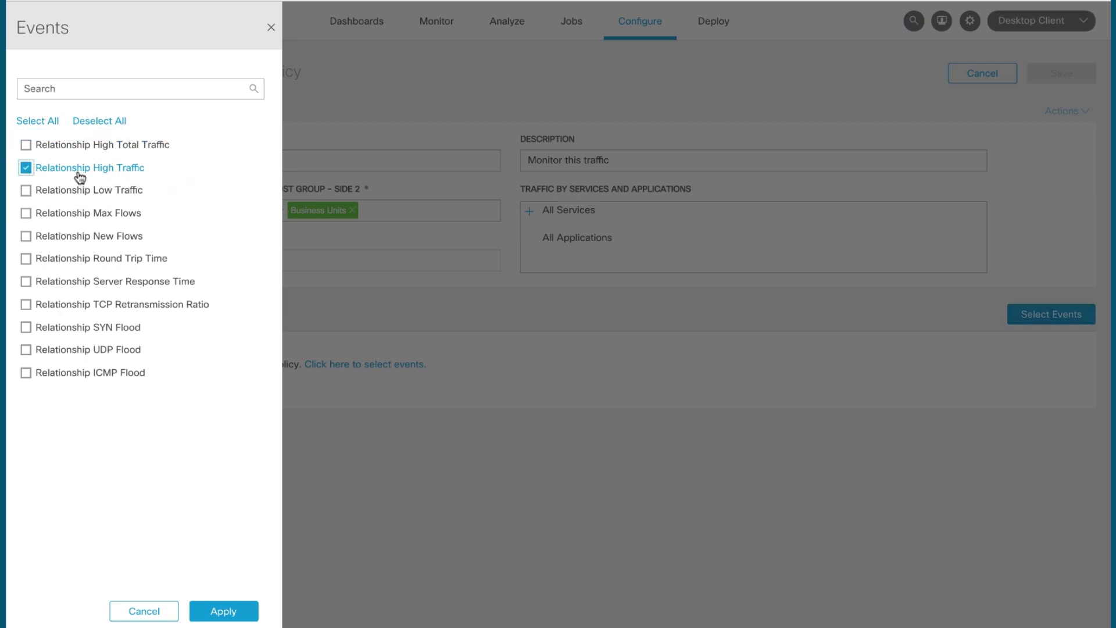
{"action": "left_click", "coordinate": [26, 260]}
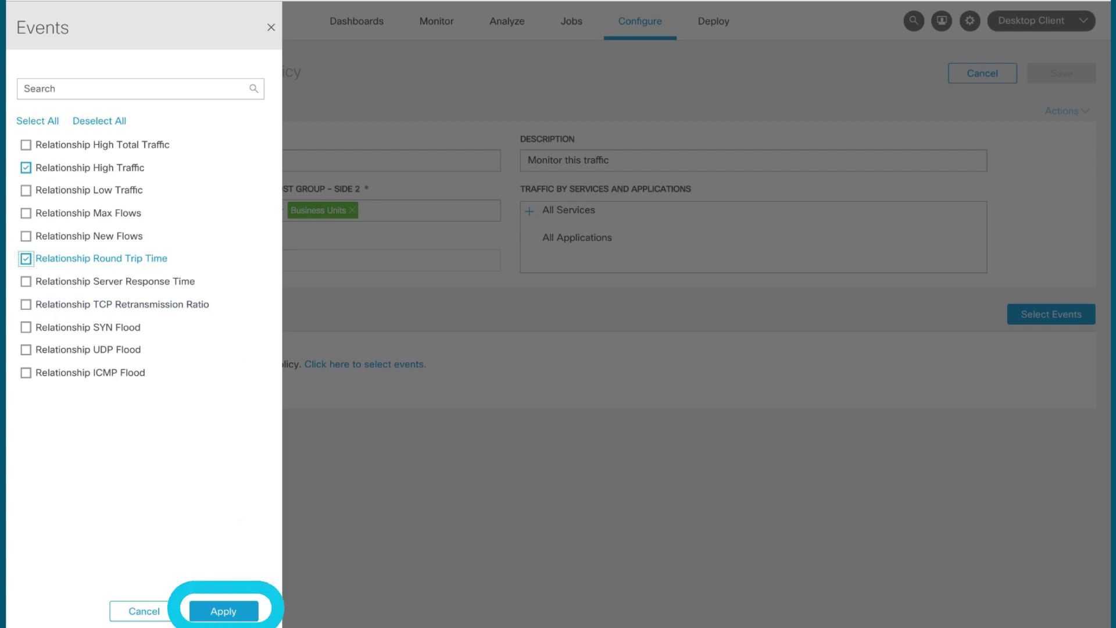
{"action": "left_click", "coordinate": [223, 611]}
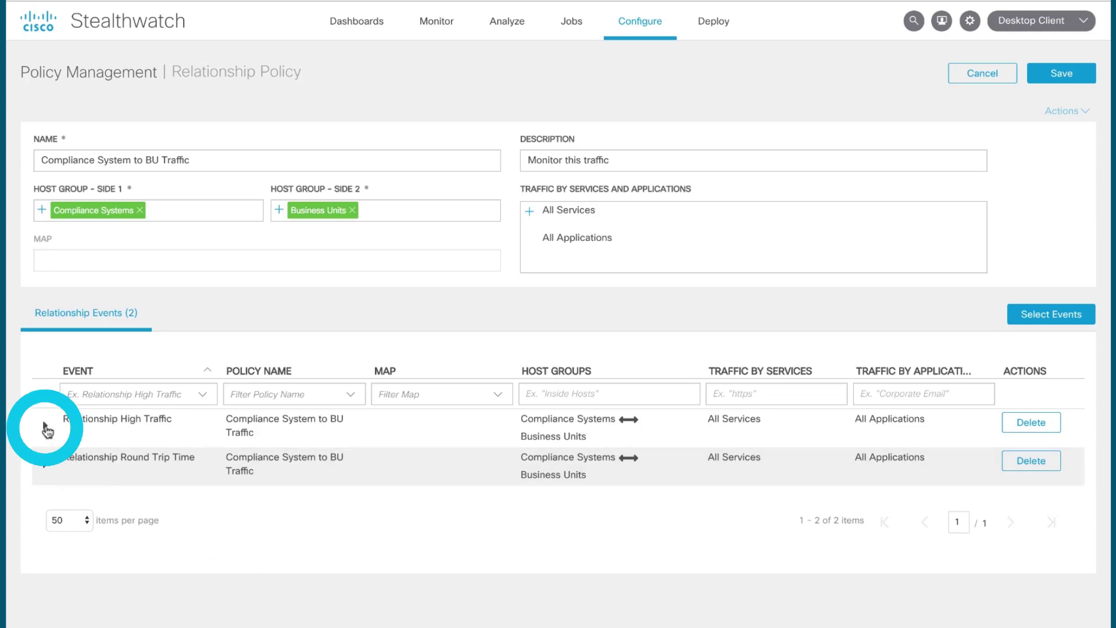
{"action": "left_click", "coordinate": [46, 430]}
- Review the alarm thresholds: 10 M and 10 G traffic limits, Round Trip Time 100–500 ms over 1 minute
{"action": "scroll", "coordinate": [44, 459], "scroll_direction": "down", "scroll_amount": 2}
{"action": "left_click", "coordinate": [46, 526]}
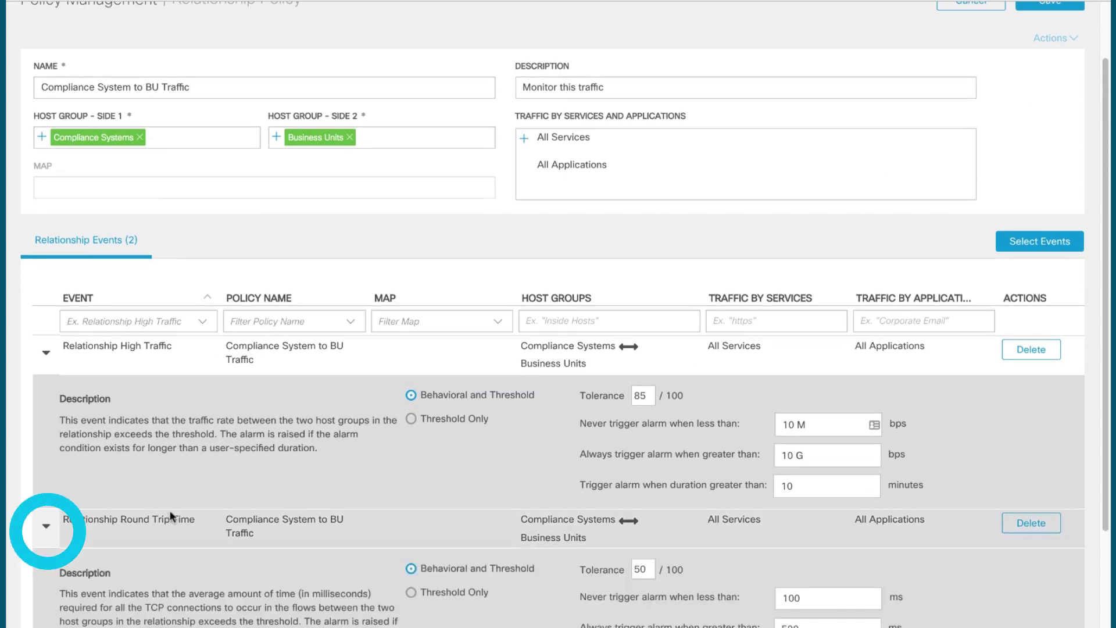
{"action": "scroll", "coordinate": [172, 516], "scroll_direction": "down", "scroll_amount": 2}
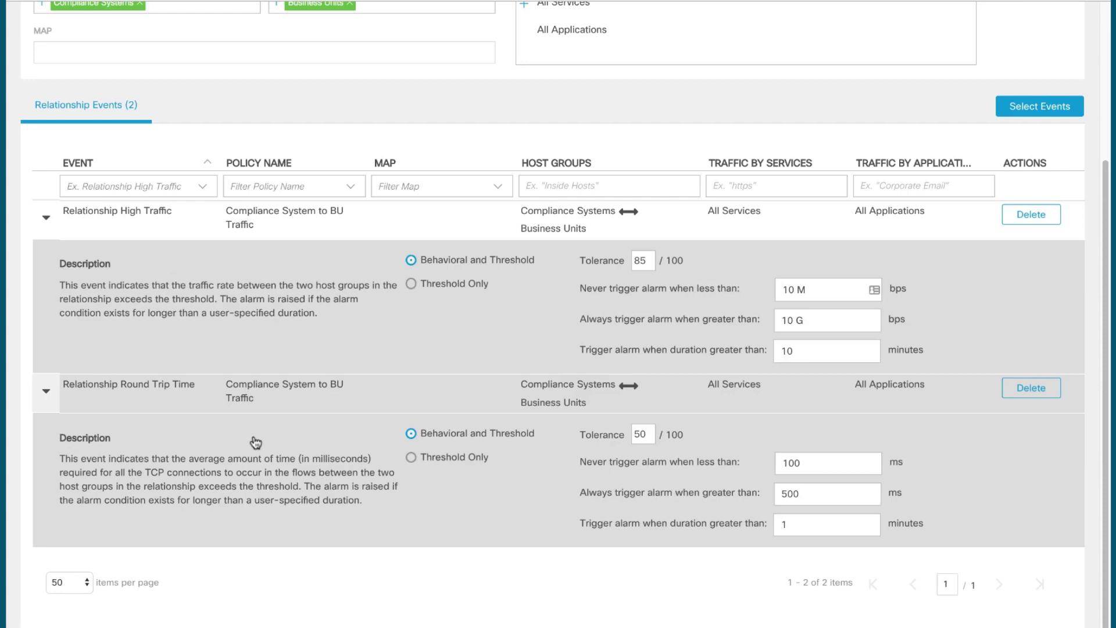
{"action": "scroll", "coordinate": [256, 443], "scroll_direction": "up", "scroll_amount": 5}
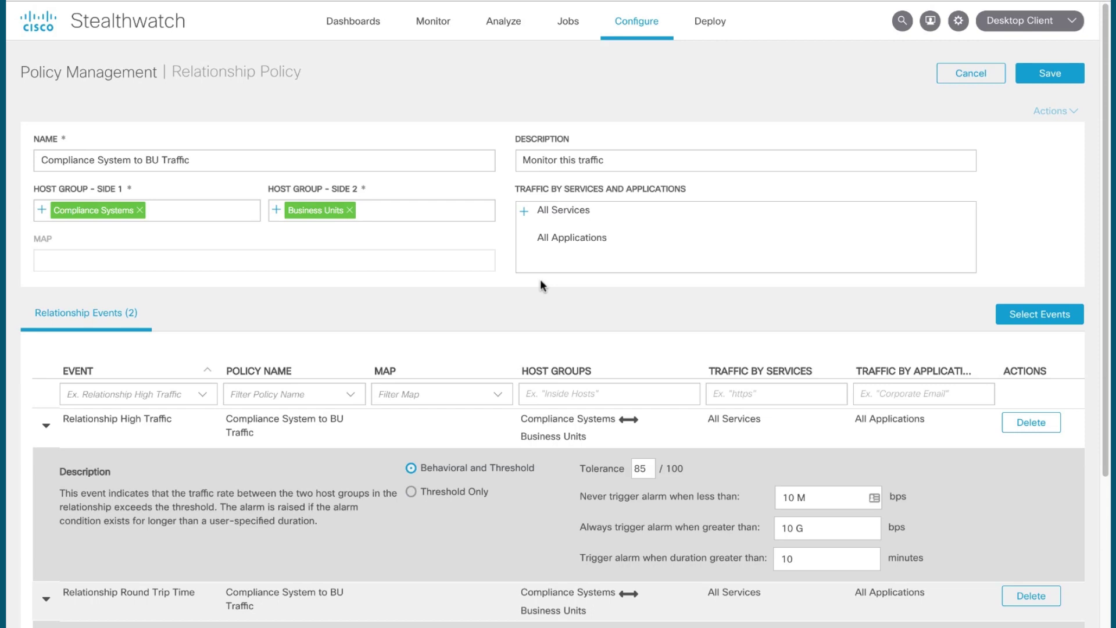
{"action": "left_click", "coordinate": [522, 211]}
{"action": "left_click", "coordinate": [526, 250]}
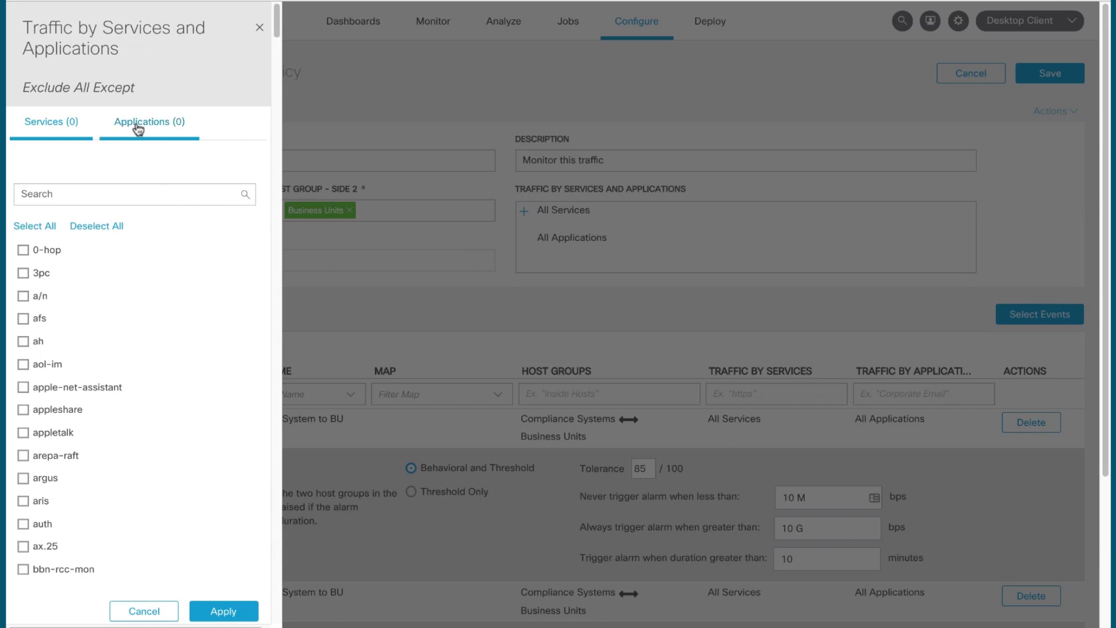
{"action": "scroll", "coordinate": [107, 286], "scroll_direction": "down", "scroll_amount": 2}
{"action": "scroll", "coordinate": [107, 287], "scroll_direction": "down", "scroll_amount": 8}
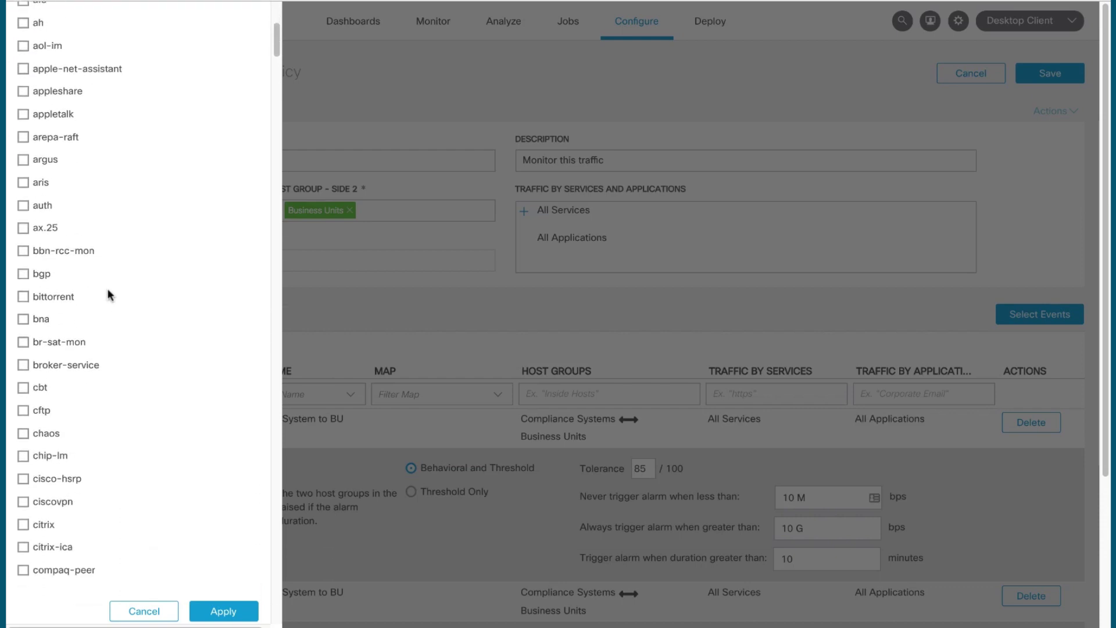
{"action": "scroll", "coordinate": [109, 288], "scroll_direction": "up", "scroll_amount": 10}
{"action": "left_click", "coordinate": [155, 122]}
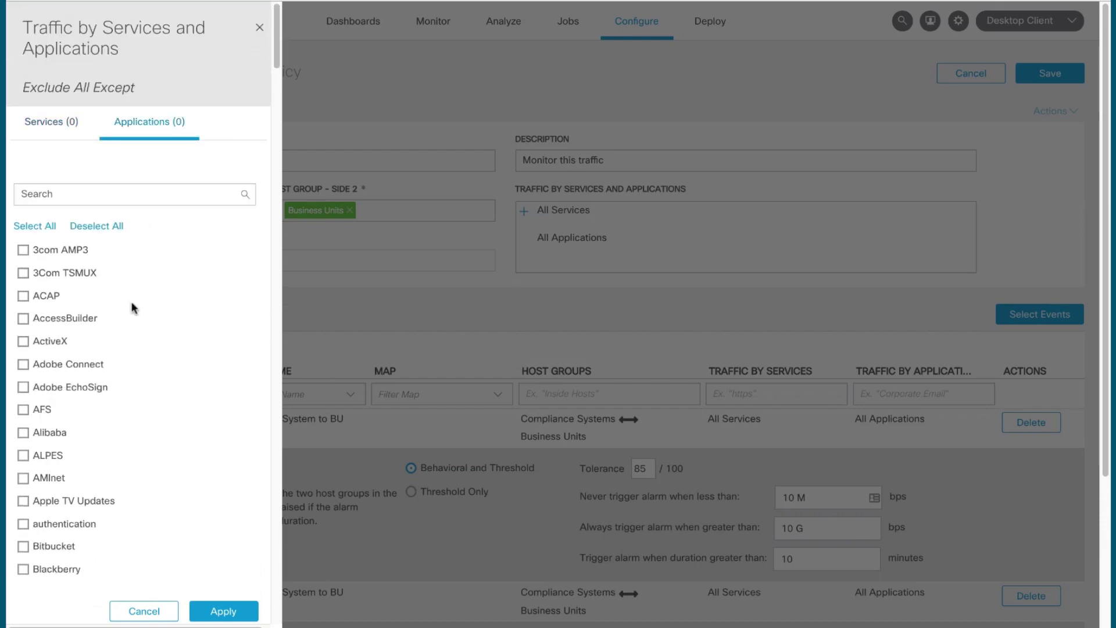
{"action": "scroll", "coordinate": [131, 315], "scroll_direction": "down", "scroll_amount": 4}
{"action": "scroll", "coordinate": [132, 315], "scroll_direction": "down", "scroll_amount": 5}
{"action": "scroll", "coordinate": [134, 312], "scroll_direction": "up", "scroll_amount": 10}
- Save the Compliance System to BU Traffic policy, then inspect its Round Trip Time and High Traffic events
{"action": "left_click", "coordinate": [143, 611]}
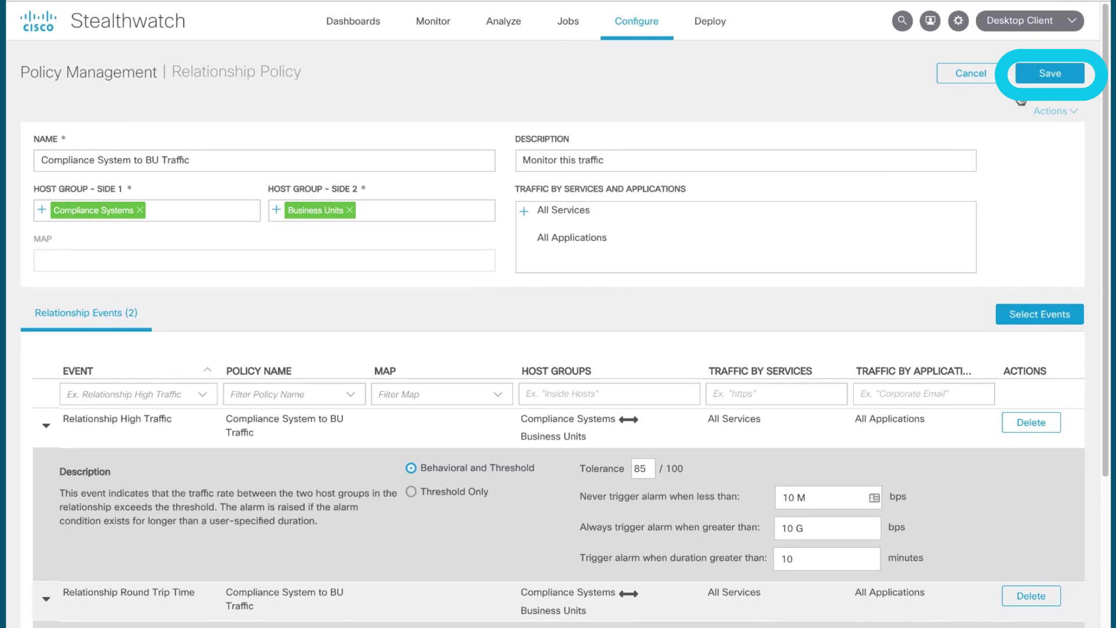
{"action": "left_click", "coordinate": [1050, 74]}
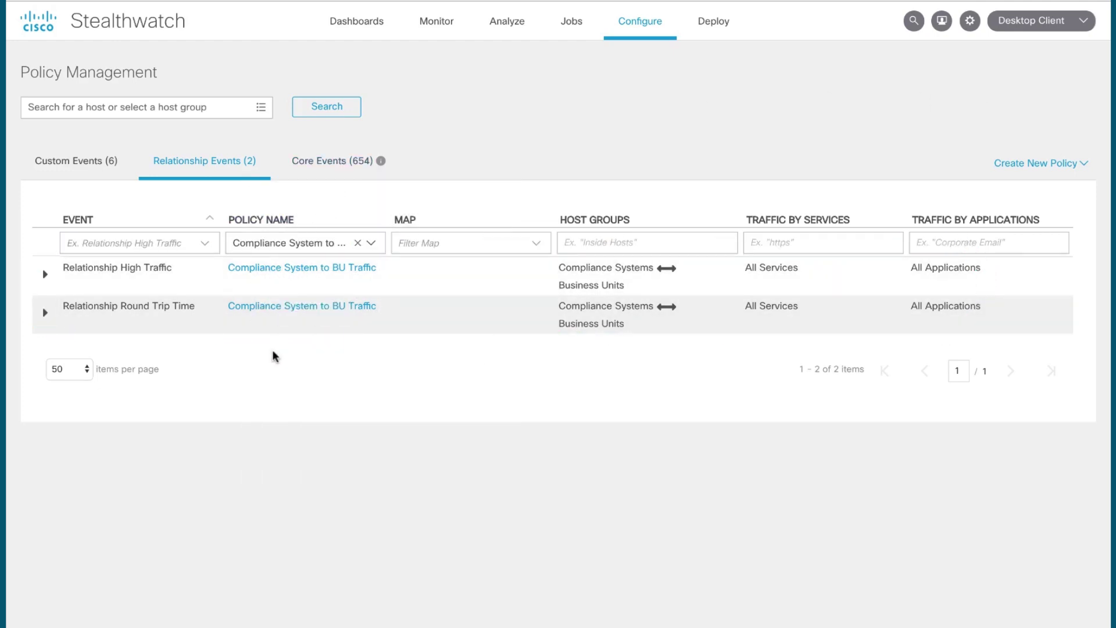
{"action": "left_click", "coordinate": [45, 312]}
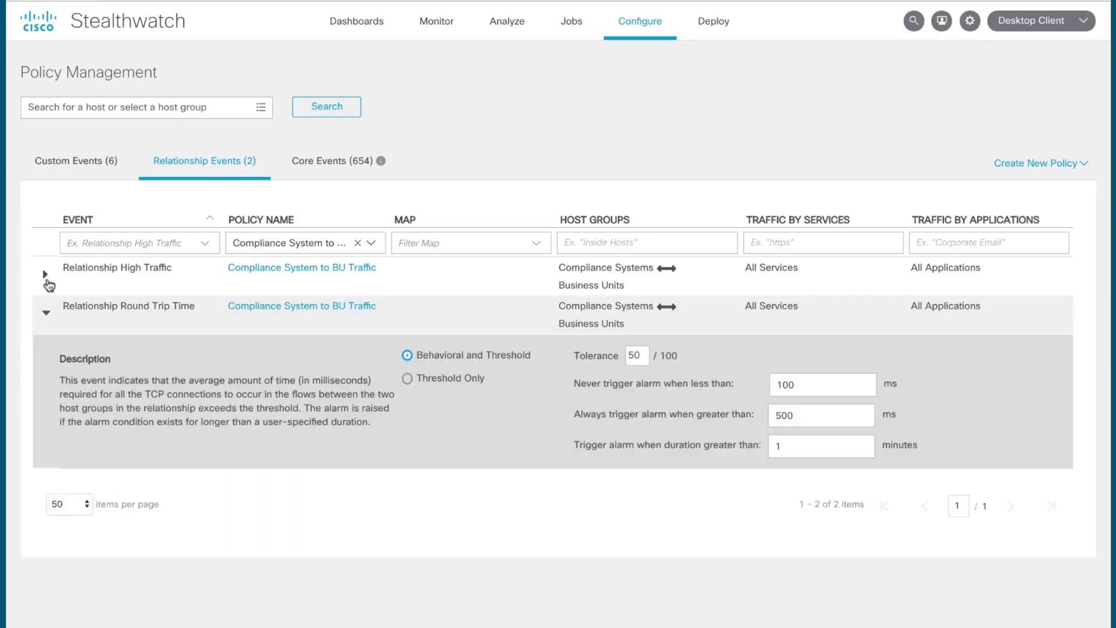
{"action": "left_click", "coordinate": [46, 276]}
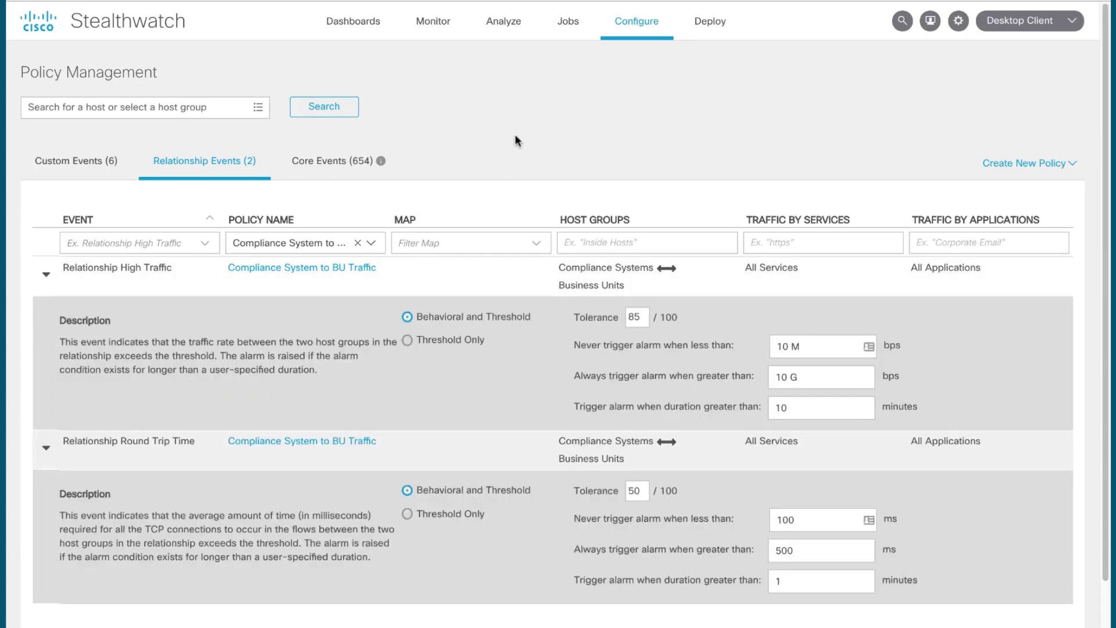